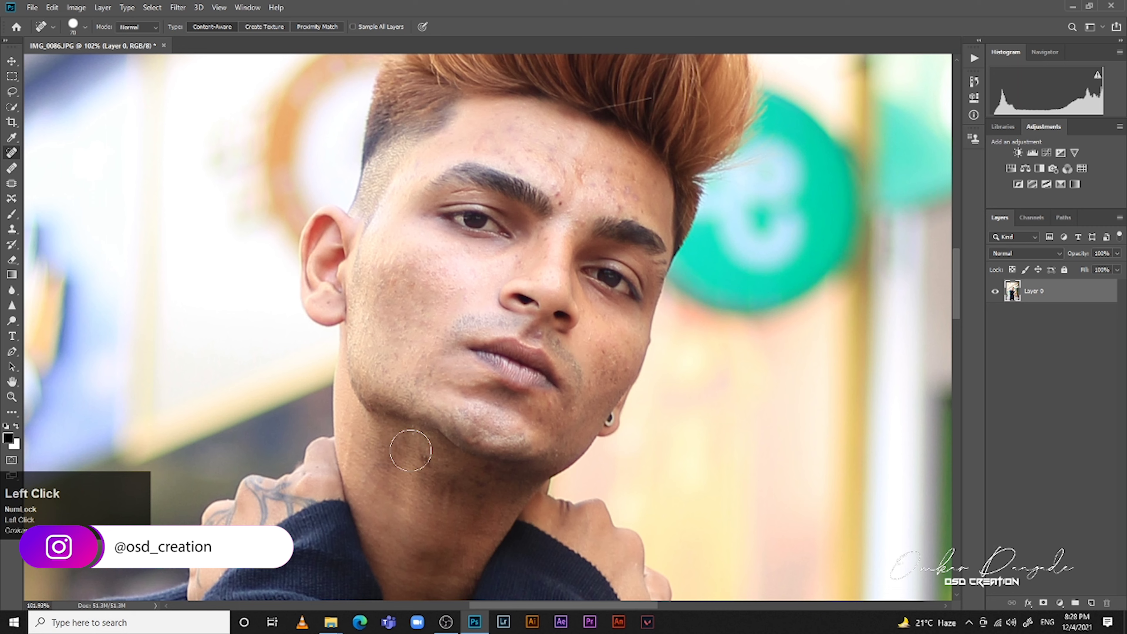
- Heal the blemishes on the neck, chin, cheek, nose and between the eyebrows with the content-aware Spot Healing Brush
left_click(398, 440)
left_click(550, 428)
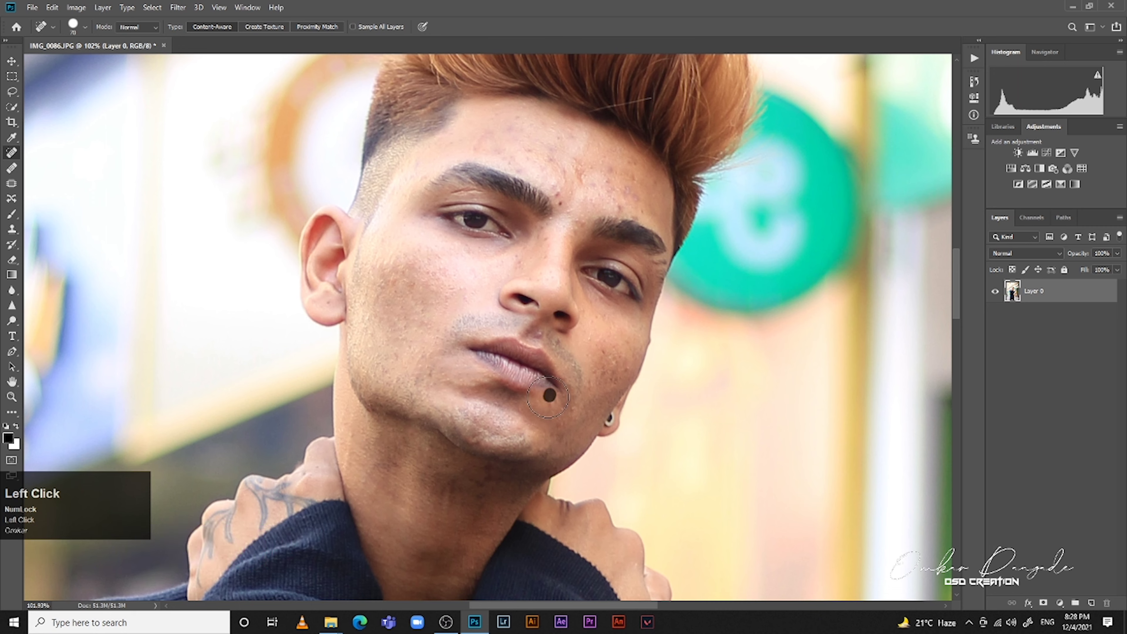
left_click(426, 319)
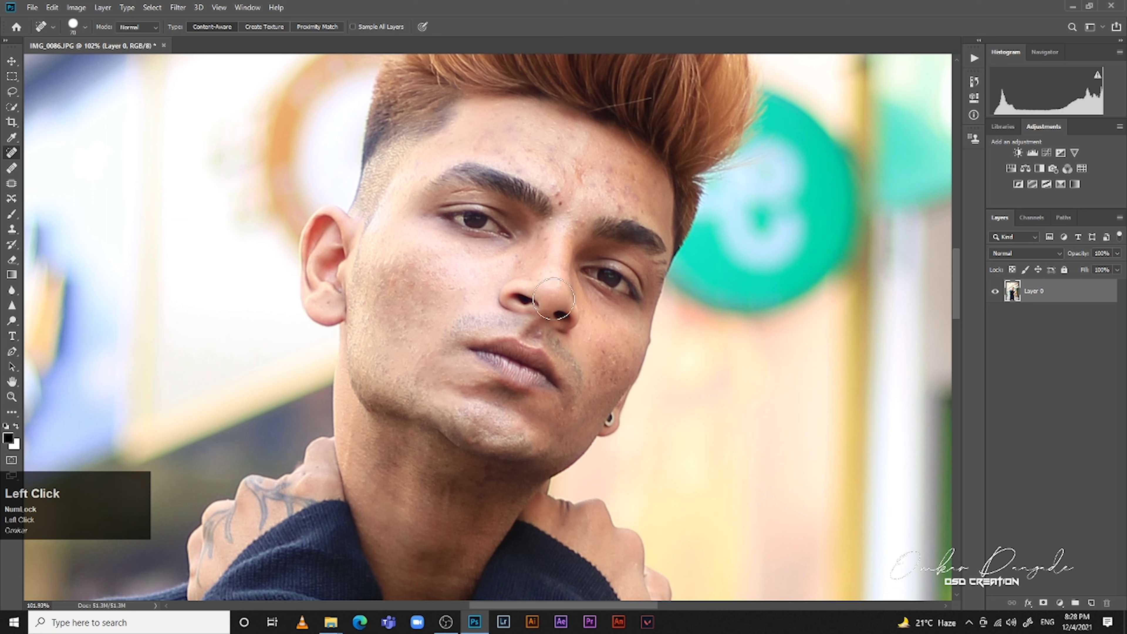
left_click(538, 278)
left_click(556, 277)
left_click(516, 265)
left_click(547, 241)
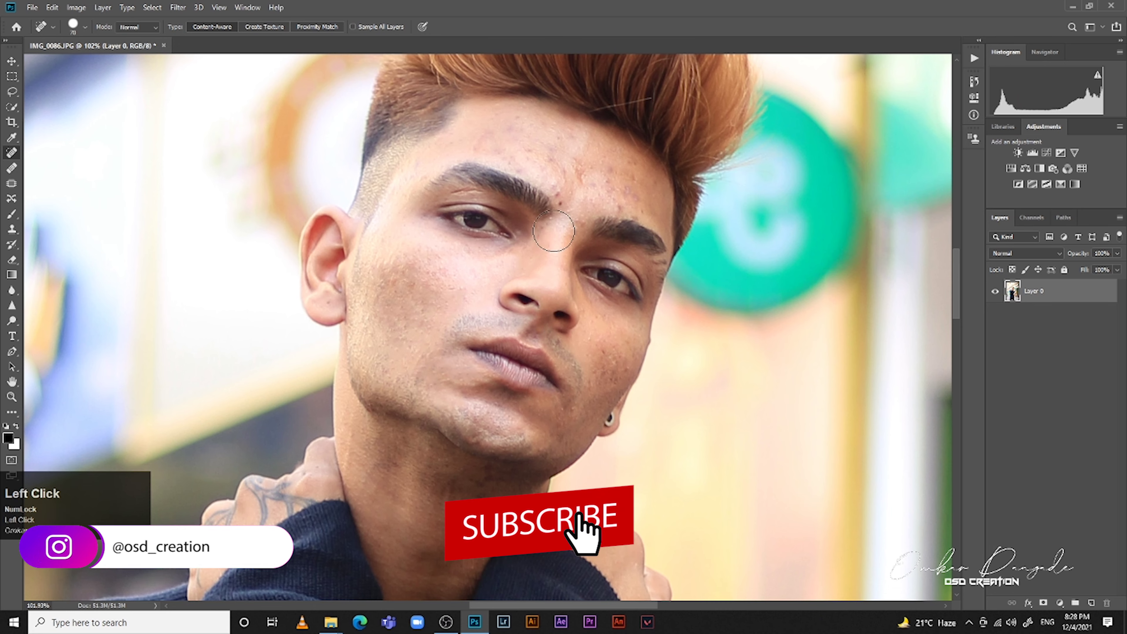
left_click(558, 205)
left_click(395, 281)
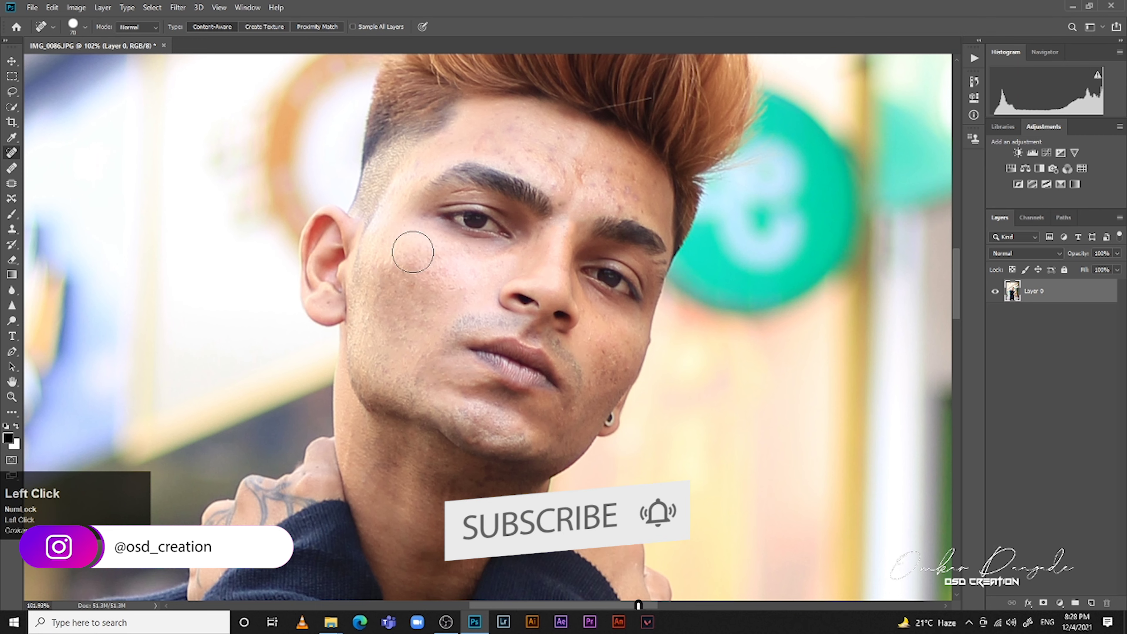
- Heal the spots and dark marks across the temple, forehead and bridge of the nose
left_click(399, 180)
left_click(469, 152)
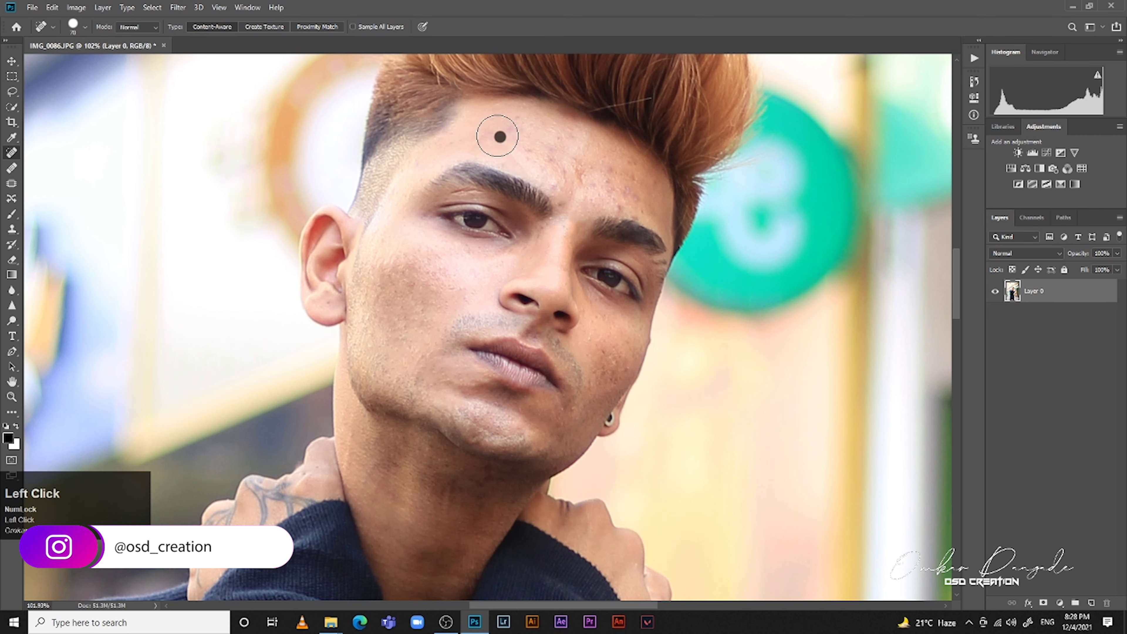
left_click(559, 139)
left_click(550, 176)
left_click(571, 169)
left_click(567, 190)
left_click(592, 200)
left_click_drag(608, 181, 608, 189)
left_click(634, 188)
left_click(635, 210)
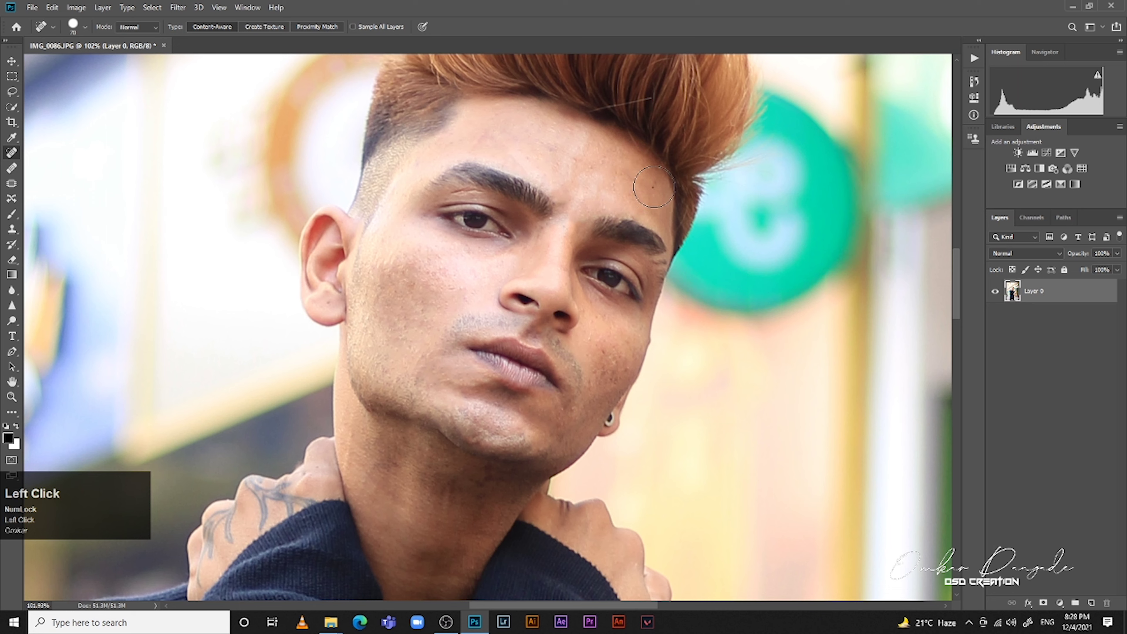
left_click(574, 165)
left_click(551, 218)
left_click(567, 229)
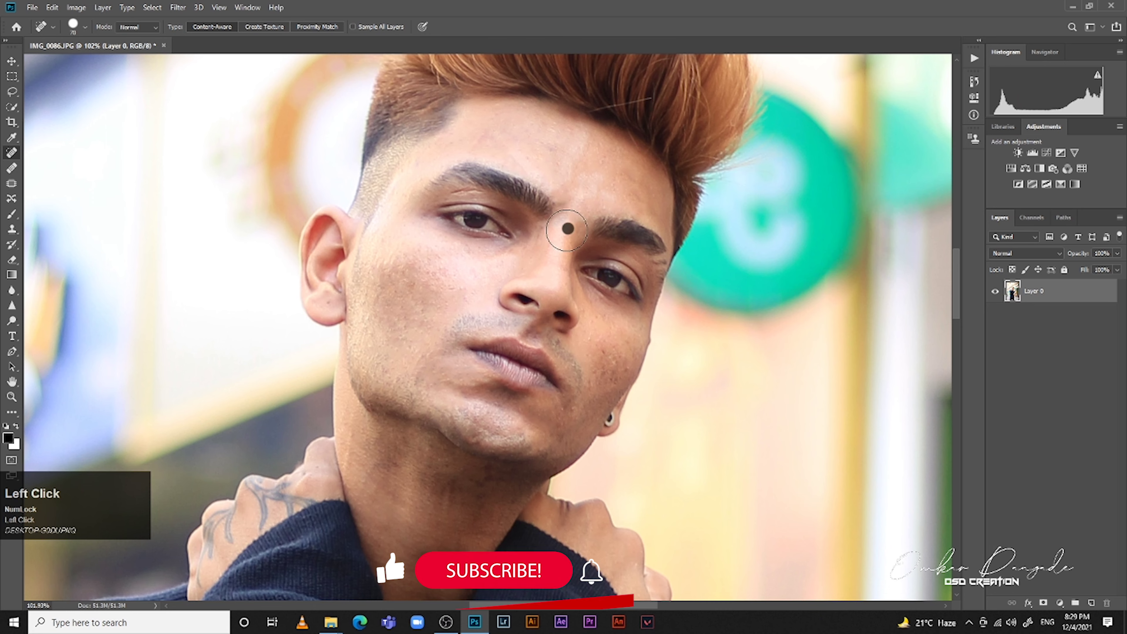
- Heal the marks on the cheek and jaw on the earring side of the face
left_click(601, 343)
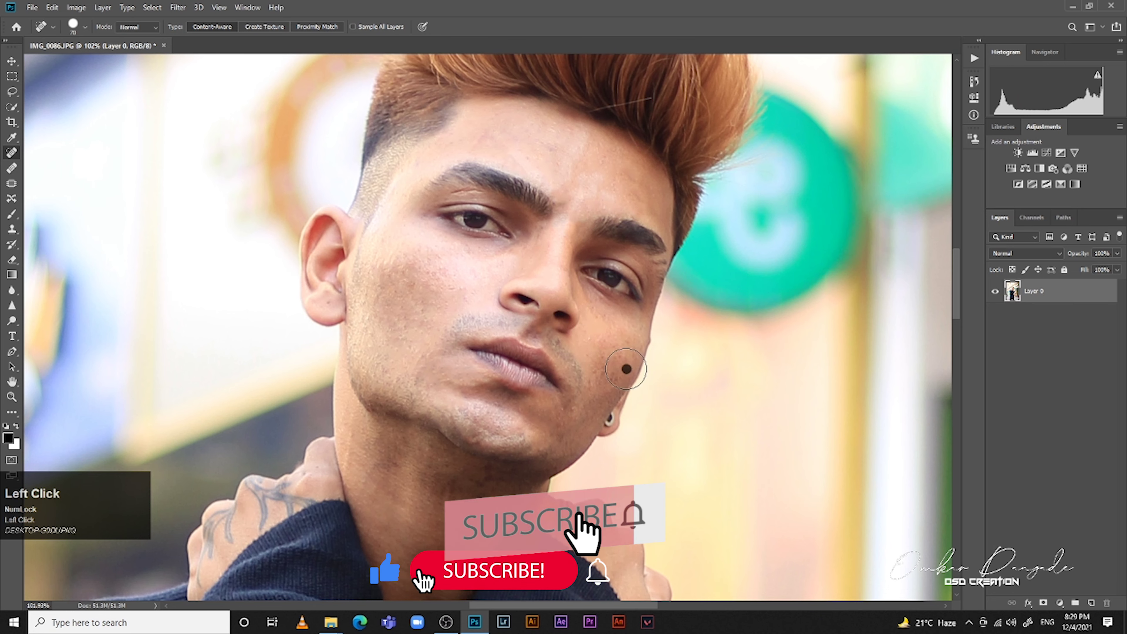
left_click_drag(591, 366, 596, 383)
left_click(571, 413)
left_click(577, 422)
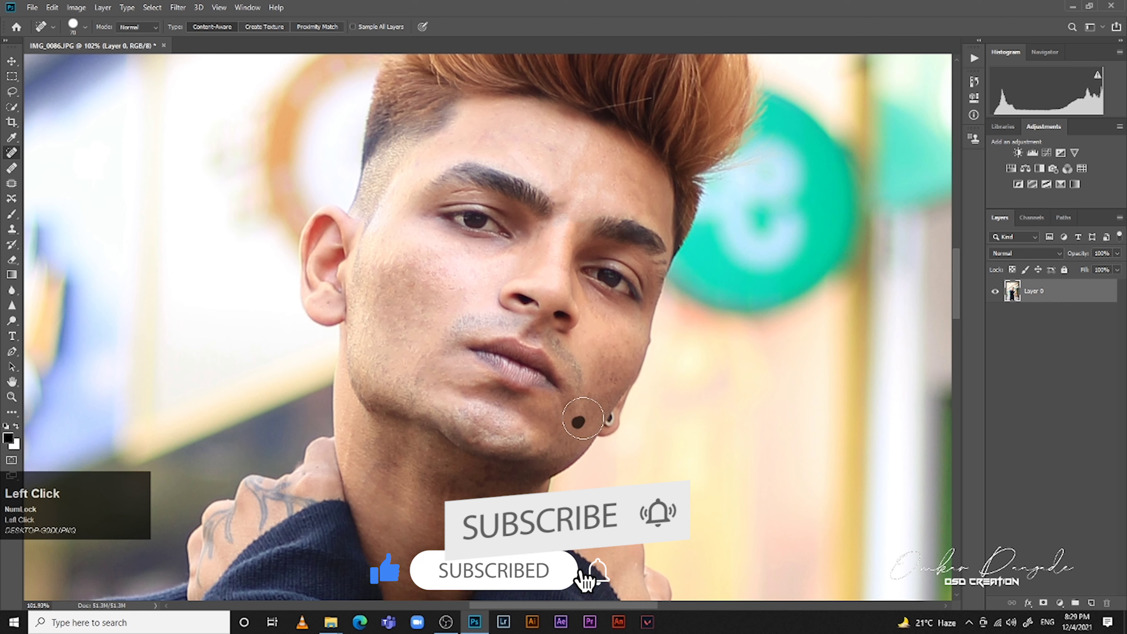
left_click(617, 341)
left_click_drag(619, 361, 621, 385)
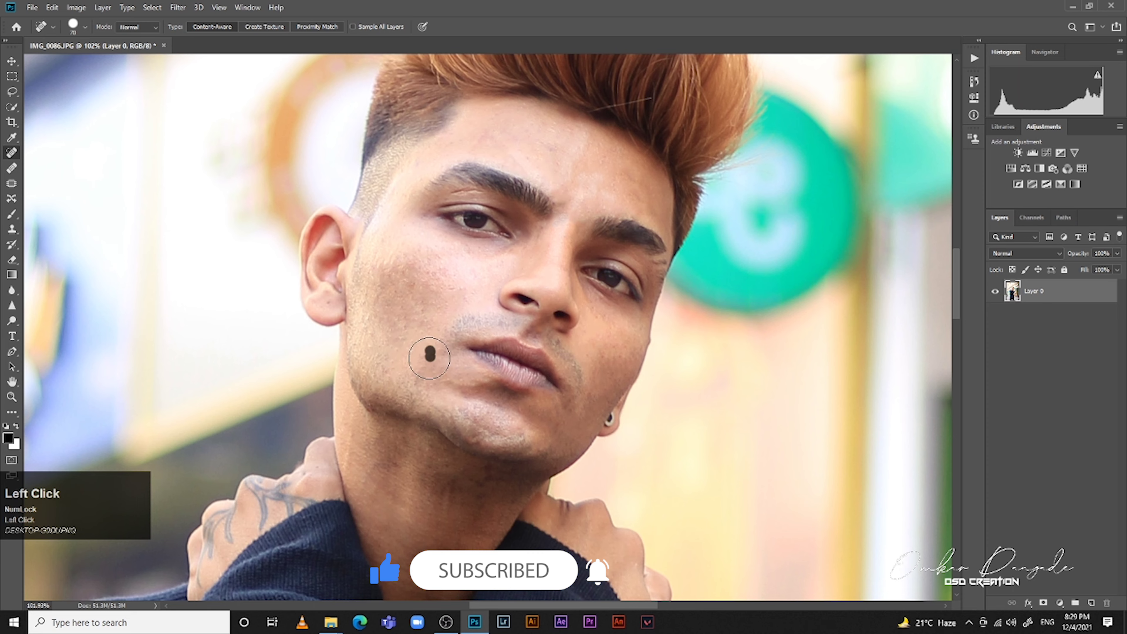
- Duplicate the retouched layer, invert the copy's colours and set its blend mode to Vivid Light
key("ctrl+j")
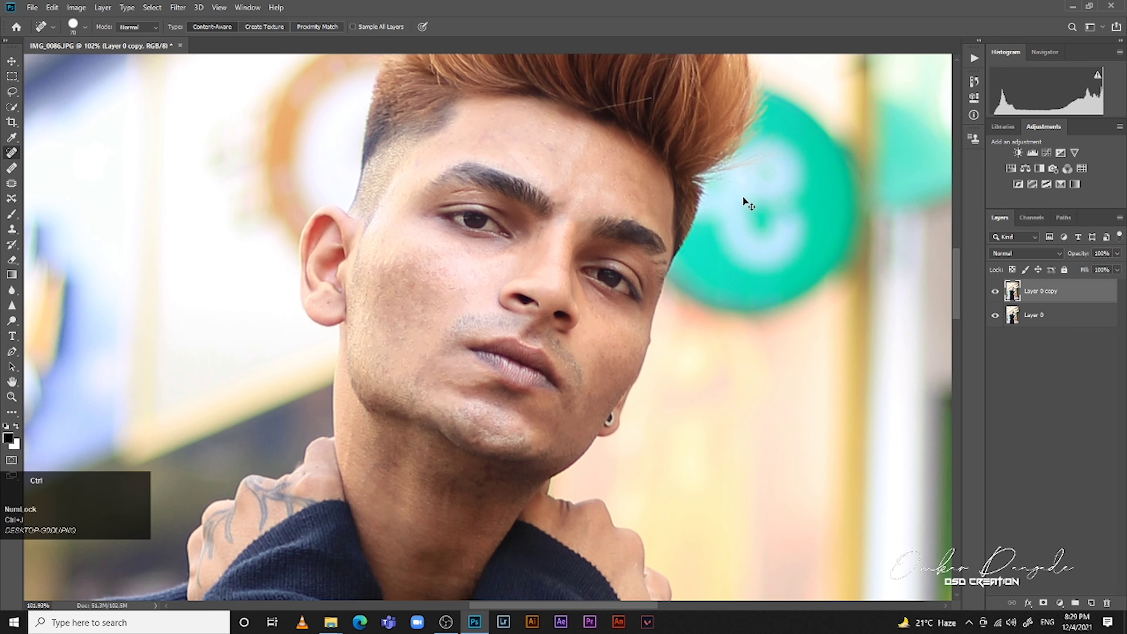
key("ctrl+i")
left_click(1025, 253)
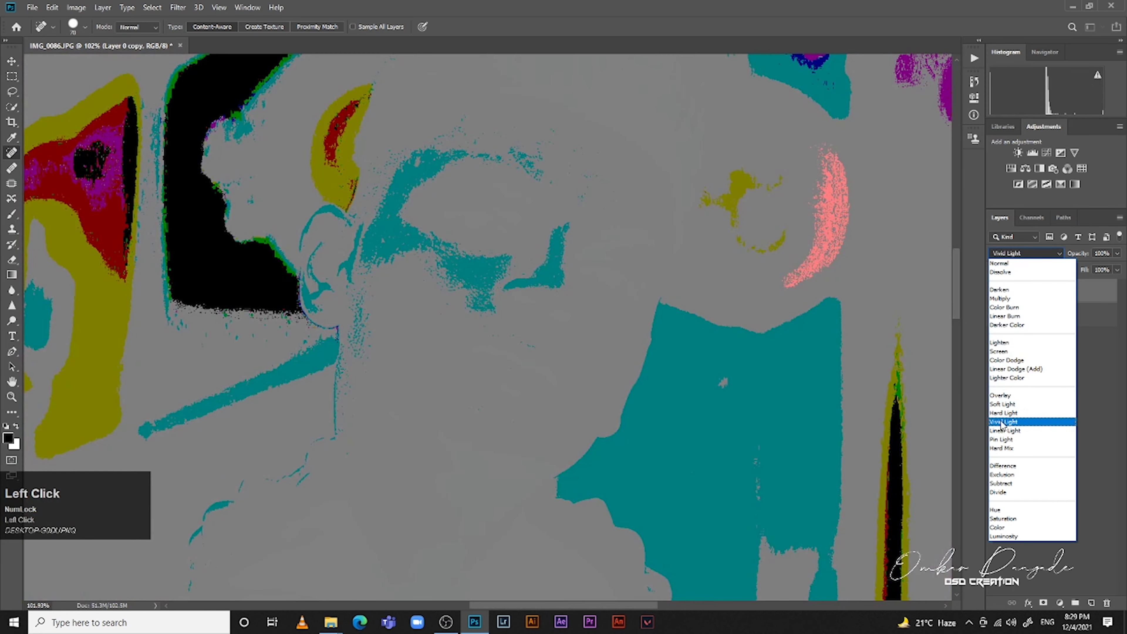
left_click(1006, 426)
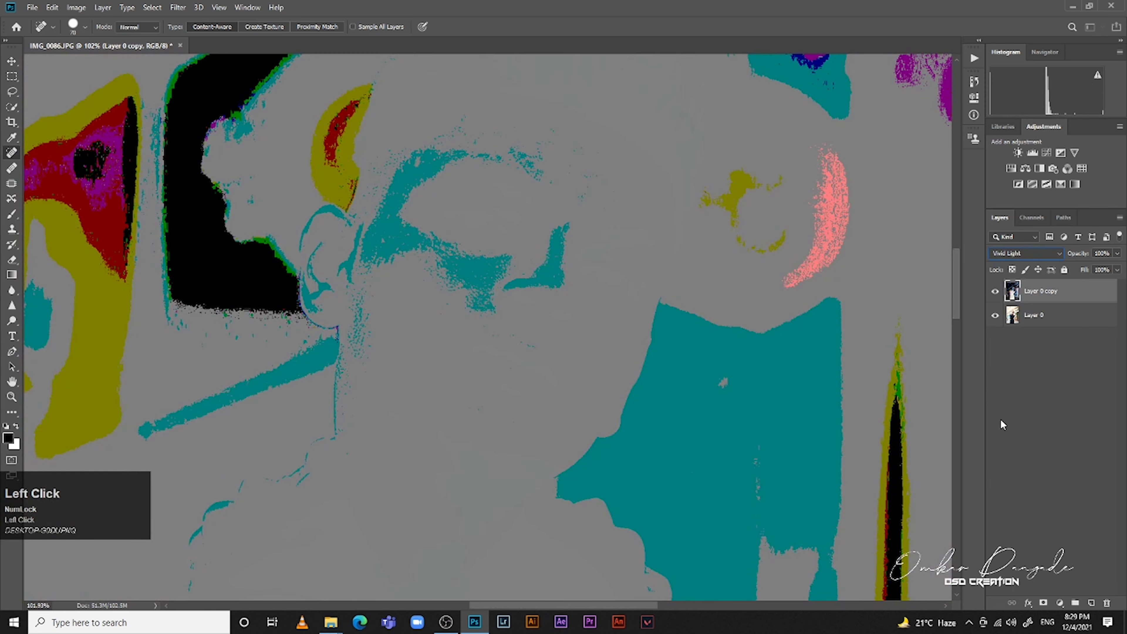
- Apply a High Pass filter with a 9.0 pixel radius to the inverted copy
left_click(178, 7)
mouse_move(222, 239)
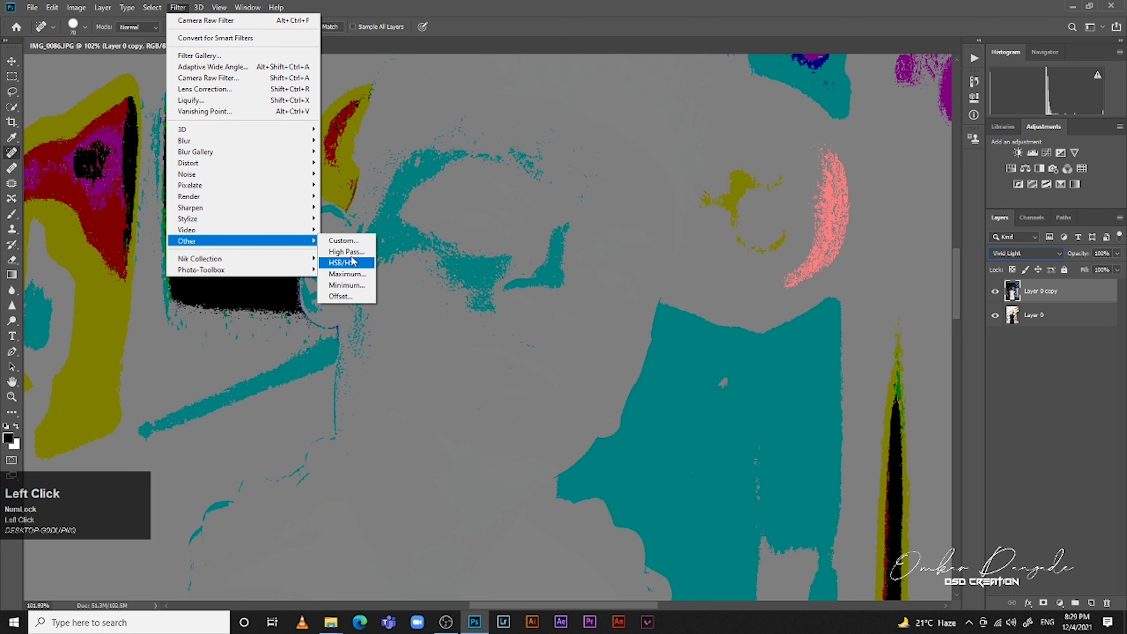
left_click(342, 258)
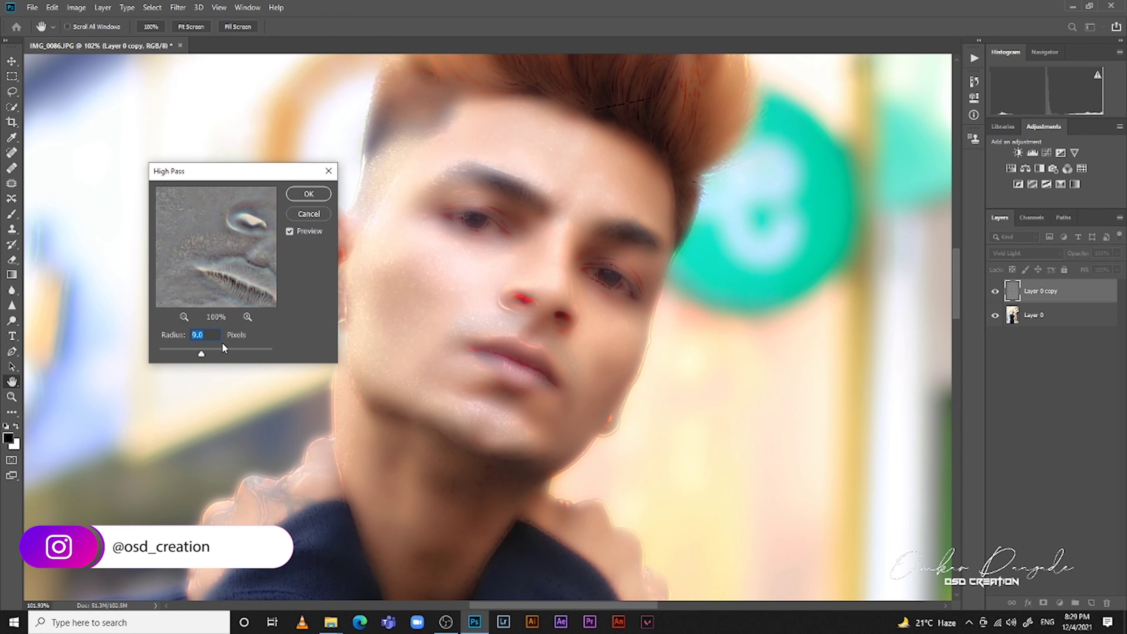
left_click(300, 195)
- Apply a Gaussian Blur with a 1.1 pixel radius to the High Pass layer
left_click(177, 7)
mouse_move(262, 142)
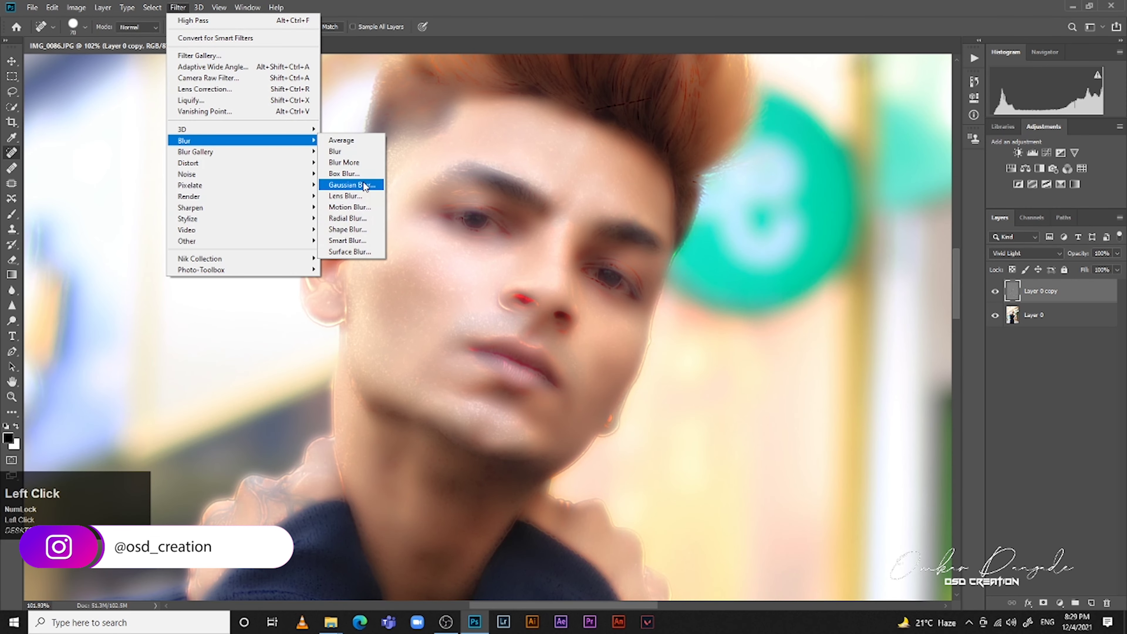
left_click(350, 185)
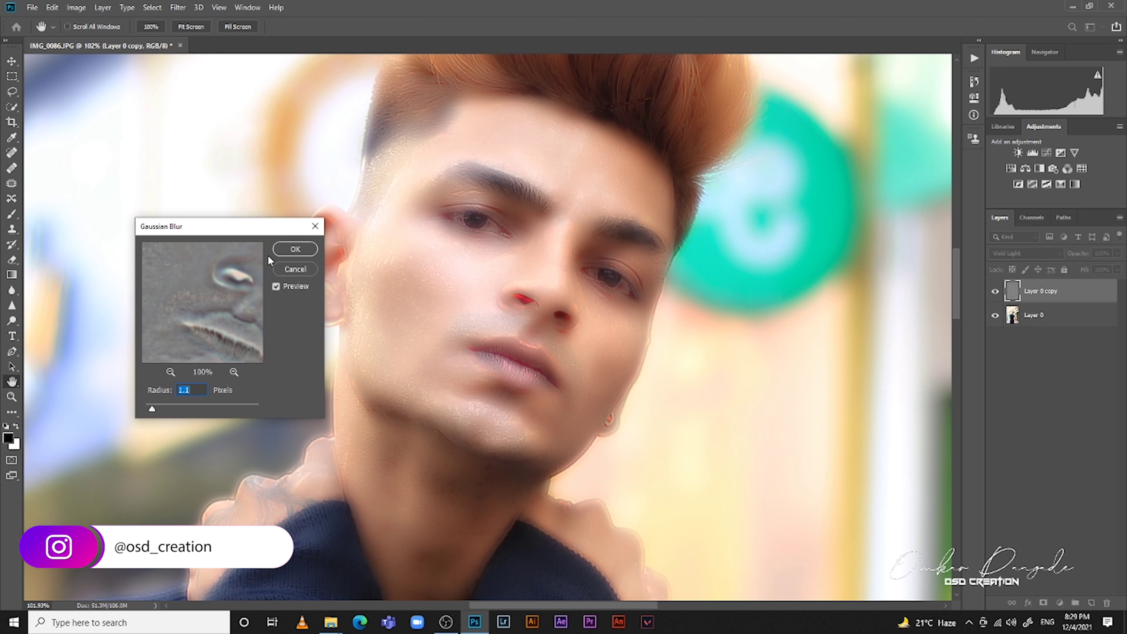
left_click(295, 250)
- Add a black mask to the smoothing layer and brush white over the large cheek with an enlarged brush
key("j")
left_click(1043, 604, "alt")
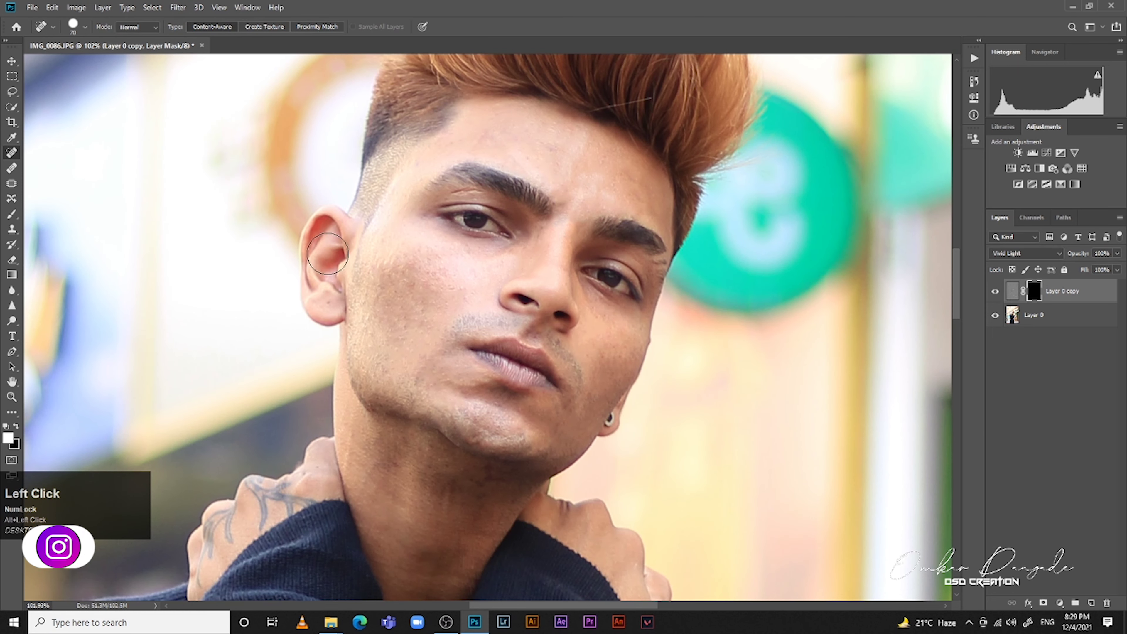
key("b")
key("bracketright")
key("bracketright")
mouse_move(395, 255)
left_mouse_down()
mouse_move(415, 275)
mouse_move(389, 306)
mouse_move(399, 316)
mouse_move(423, 303)
mouse_move(406, 322)
mouse_move(479, 264)
left_mouse_up()
- Brush the skin smoothing in on the forehead, nose, other cheek, chin and neck with a smaller brush
key("bracketleft")
key("bracketleft")
key("bracketleft")
key("bracketleft")
mouse_move(439, 151)
left_mouse_down()
mouse_move(503, 127)
mouse_move(542, 143)
left_mouse_up()
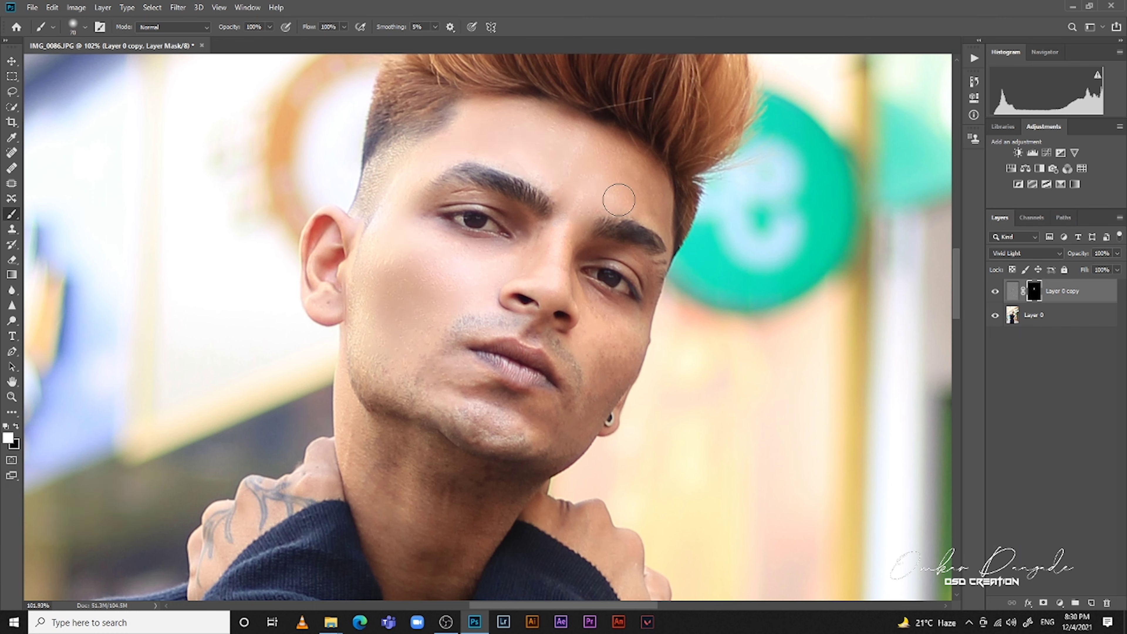
left_click_drag(603, 162, 550, 274)
mouse_move(617, 353)
left_mouse_down()
mouse_move(553, 447)
mouse_move(575, 338)
mouse_move(442, 315)
mouse_move(428, 342)
mouse_move(460, 375)
mouse_move(479, 323)
mouse_move(566, 347)
mouse_move(416, 335)
mouse_move(497, 285)
mouse_move(545, 298)
mouse_move(382, 318)
mouse_move(384, 384)
mouse_move(445, 376)
mouse_move(541, 458)
mouse_move(353, 414)
mouse_move(371, 477)
mouse_move(432, 498)
mouse_move(495, 489)
left_mouse_up()
left_click_drag(426, 487, 428, 269)
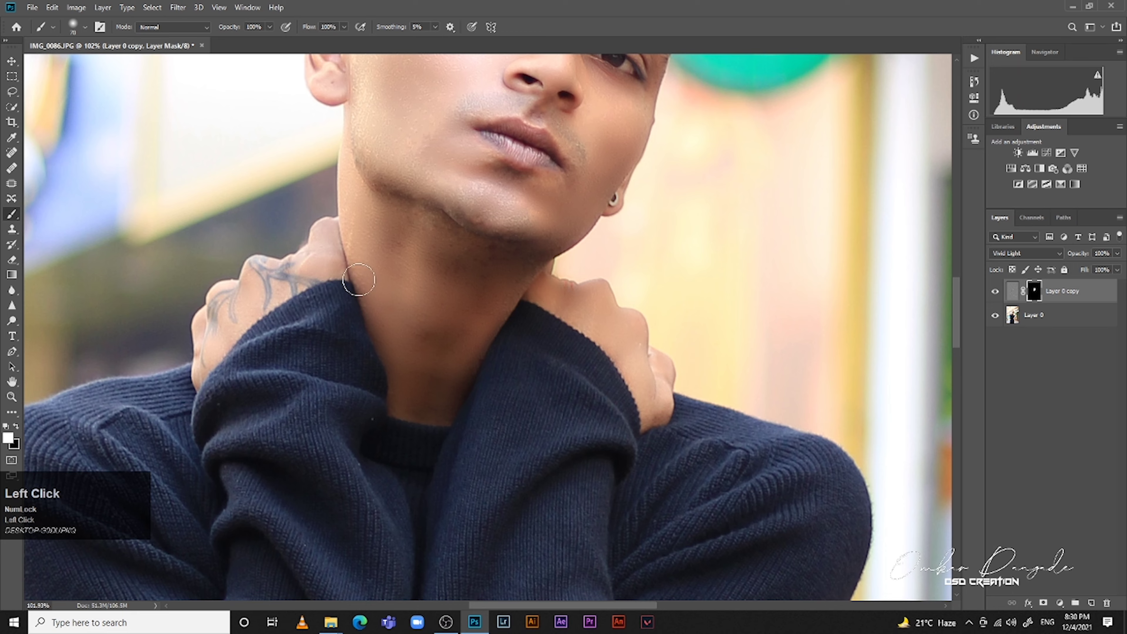
- Compare the face with and without the smoothing layer at full-image and close-up views
scroll(370, 248, "down", 5)
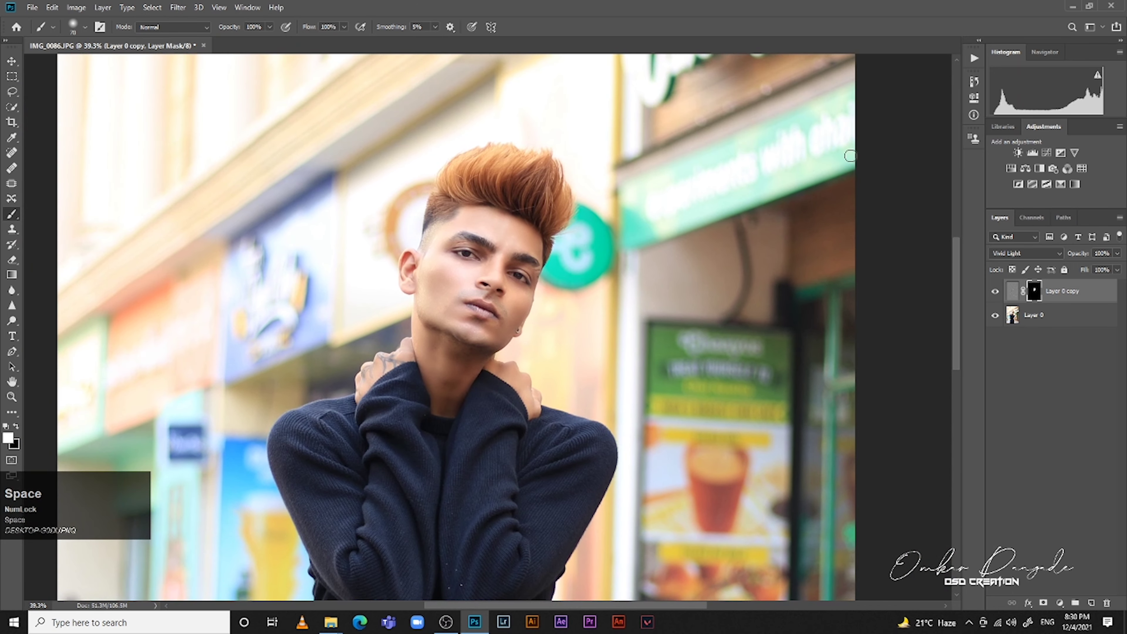
left_click(997, 290)
key("ctrl+plus")
key("ctrl+plus")
key("ctrl+plus")
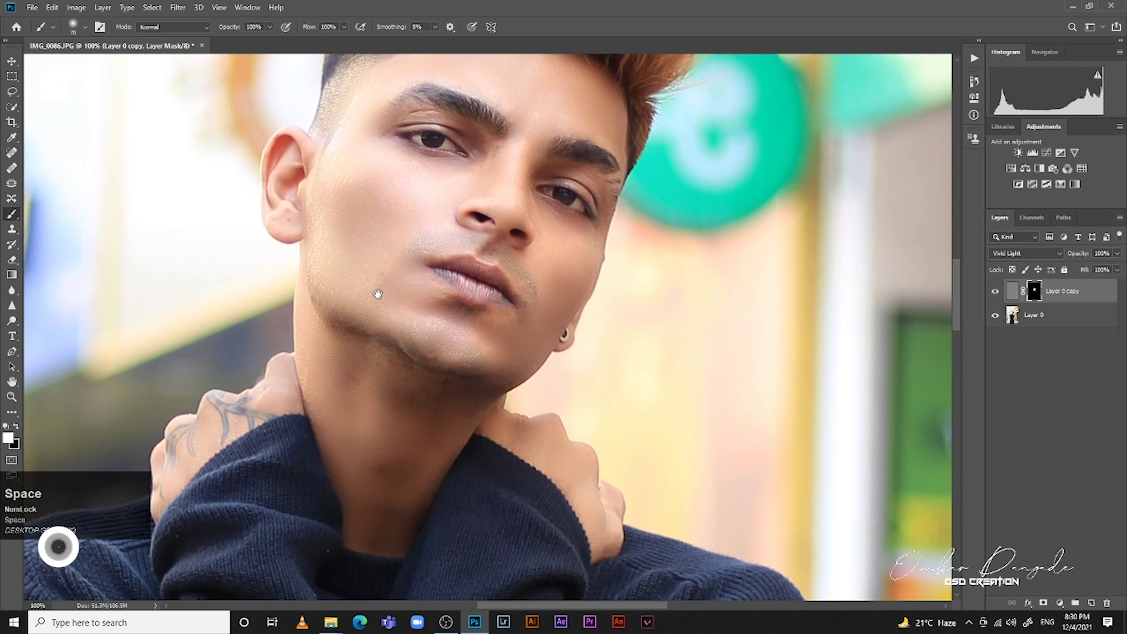
left_click_drag(378, 293, 378, 415)
left_click(997, 291)
left_click(997, 292)
left_click(994, 293)
left_click(995, 293)
left_click(995, 293)
double_click(1009, 295)
left_click(780, 98)
left_click(995, 293)
left_click(995, 293)
left_click(994, 294)
- Stamp all visible layers into a new merged layer and open it in the Camera Raw Filter
key("ctrl+0")
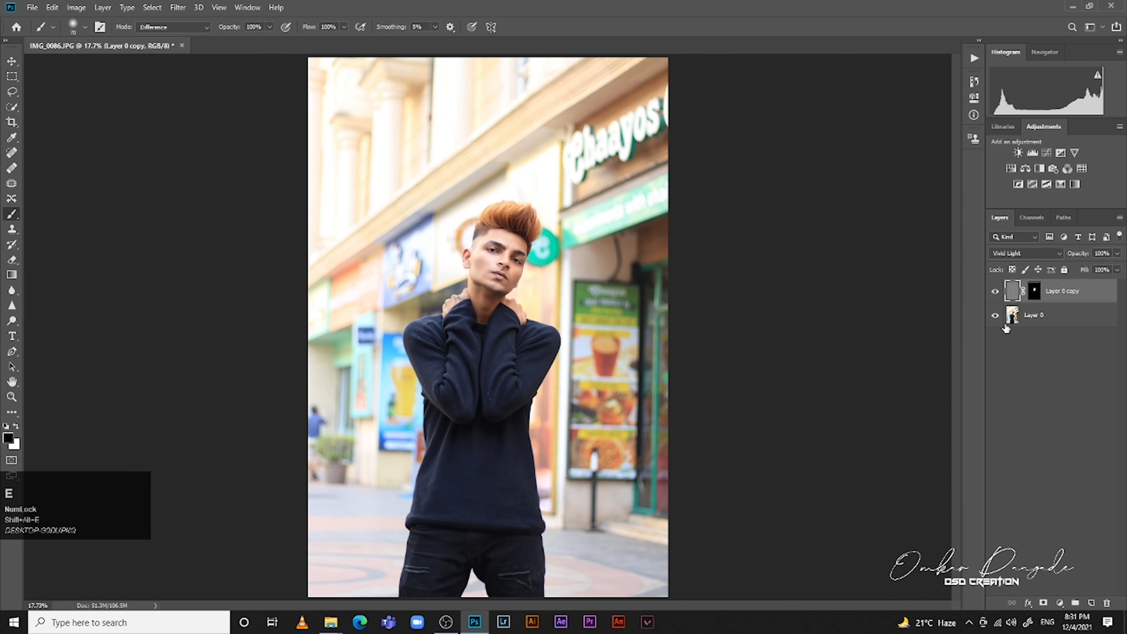
key("ctrl+shift+alt+e")
key("ctrl+shift+a")
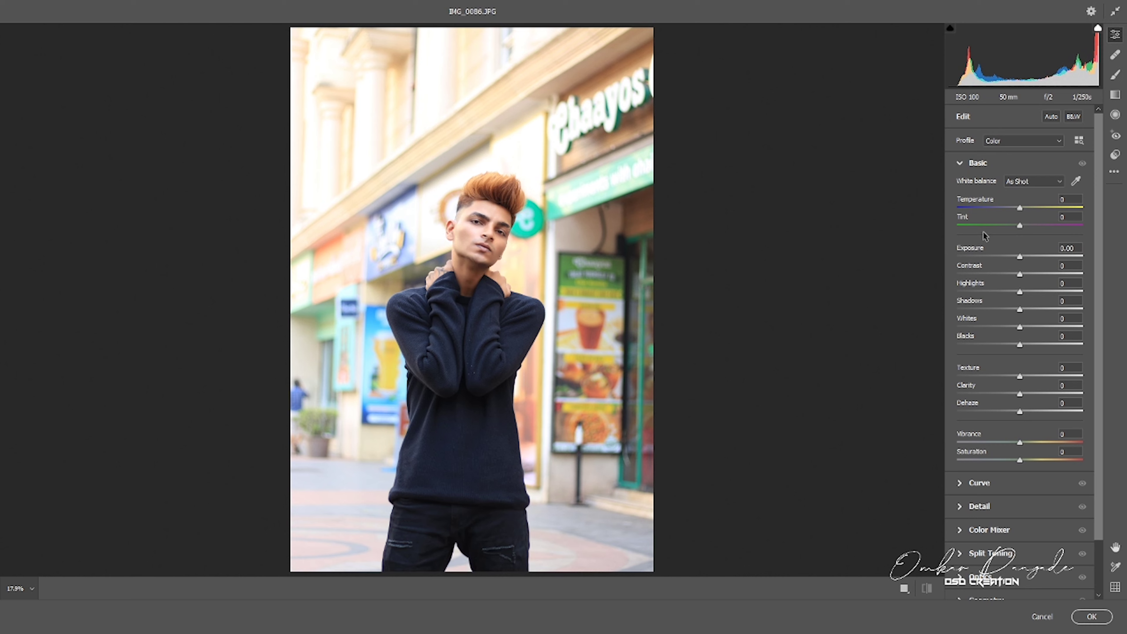
- Set Contrast +6, Highlights -60, Shadows +19, Whites -19, Blacks +13, Clarity -1 and Vibrance -23
left_click_drag(1020, 275, 983, 294)
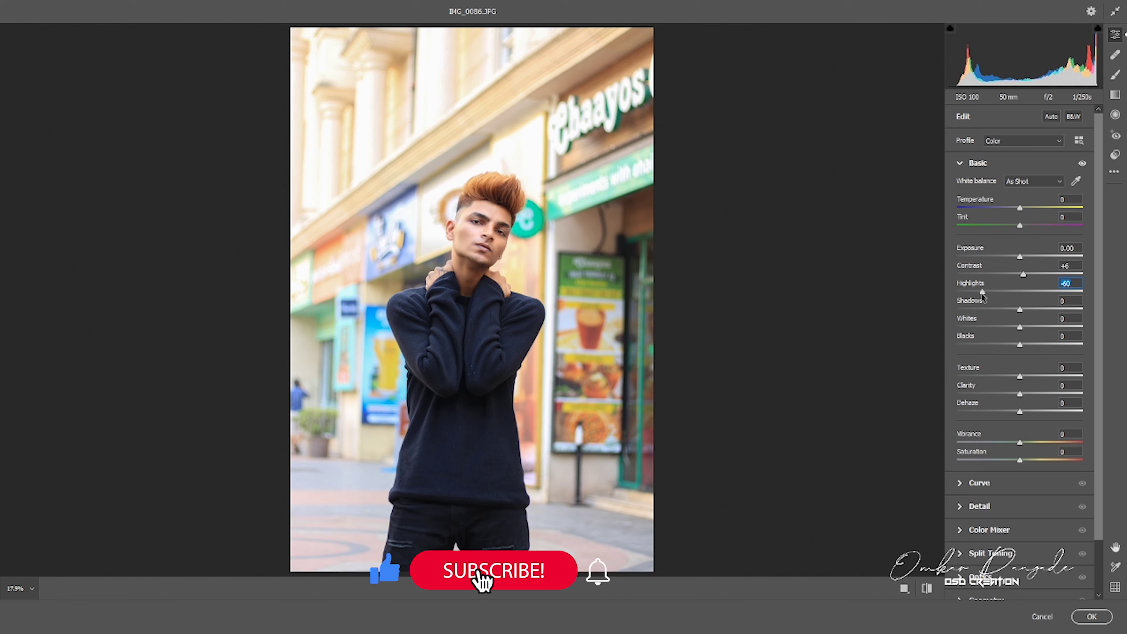
left_click_drag(1019, 317, 1028, 345)
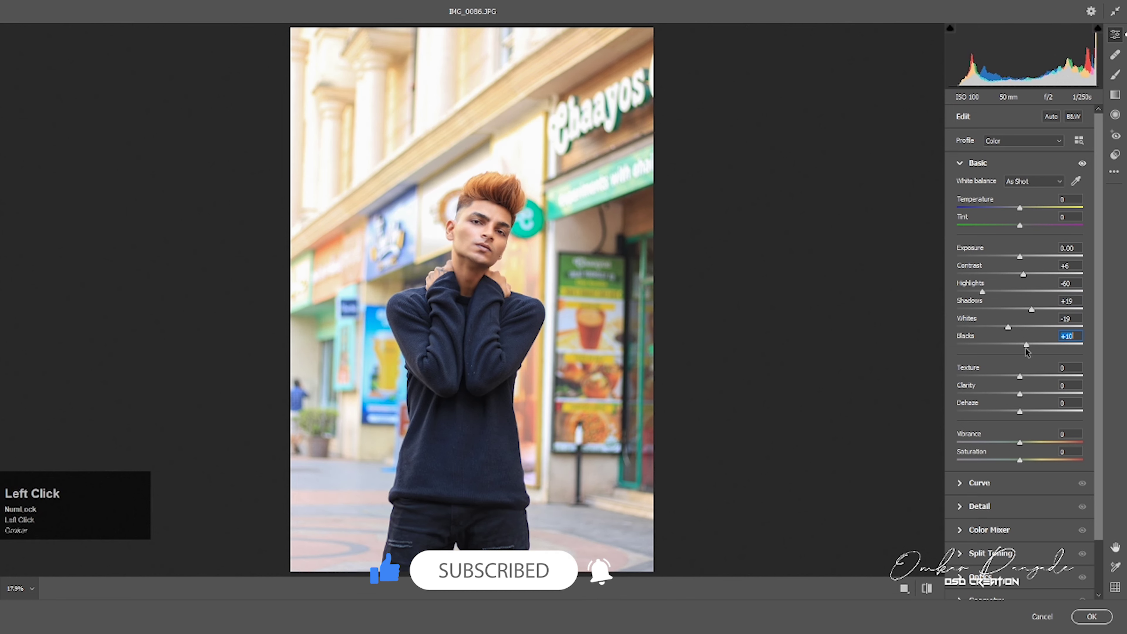
left_click(1019, 394)
left_click_drag(1020, 442, 1005, 445)
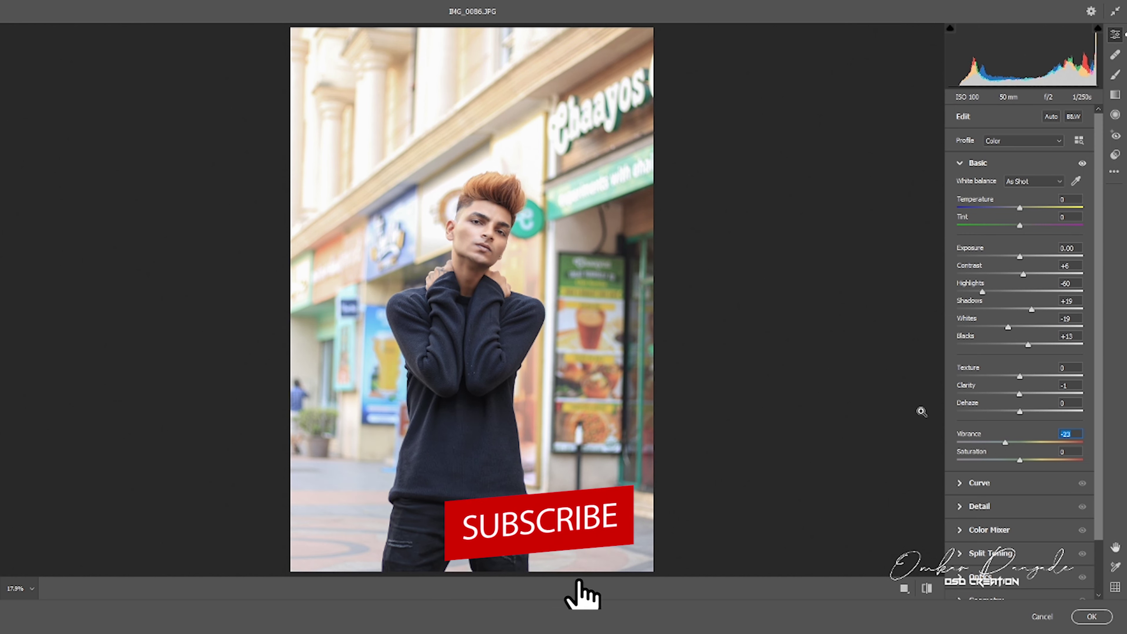
- Shape the RGB point curve with a raised black point, a lowered white point, and points at 75/76 and 185/187
left_click(962, 164)
left_click(960, 186)
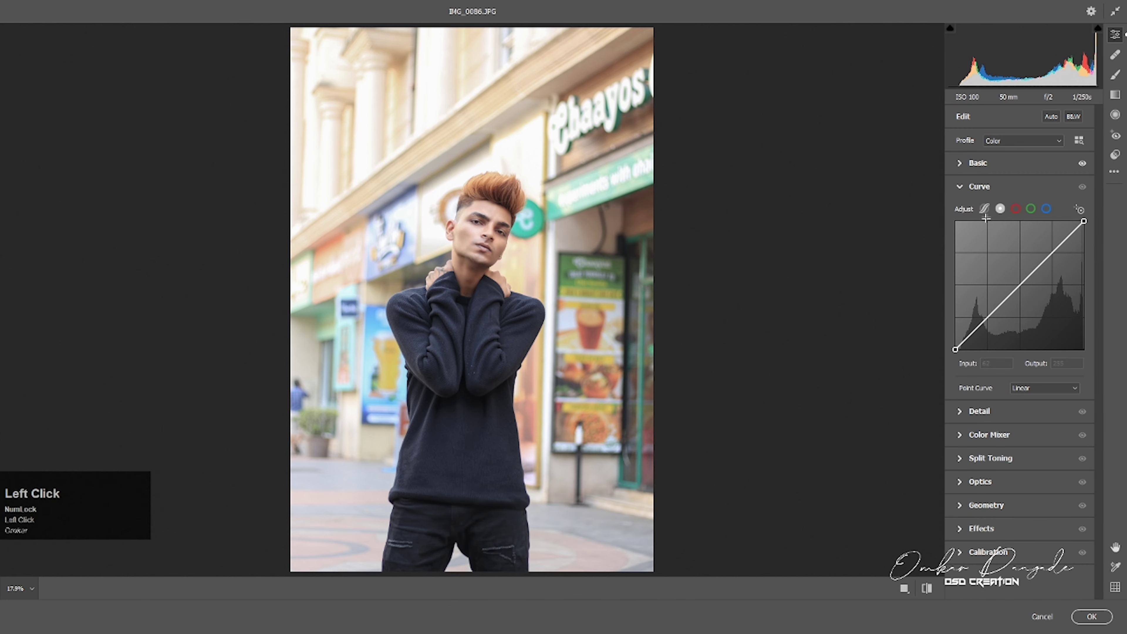
left_click_drag(964, 354, 992, 312)
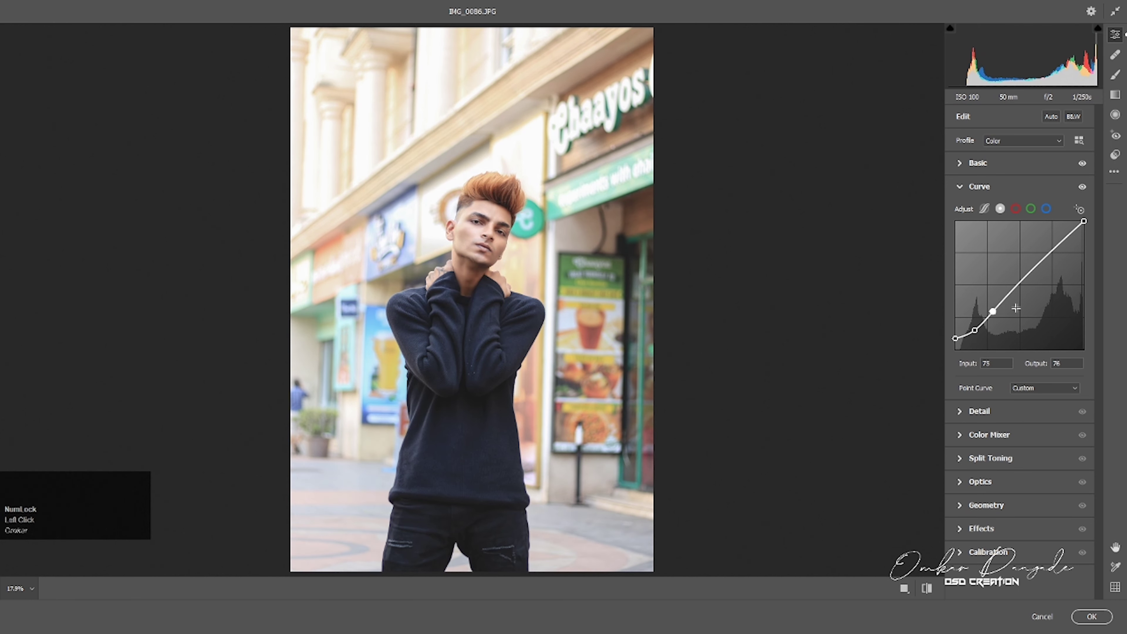
left_click_drag(1052, 254, 1050, 255)
left_click_drag(1084, 220, 1084, 235)
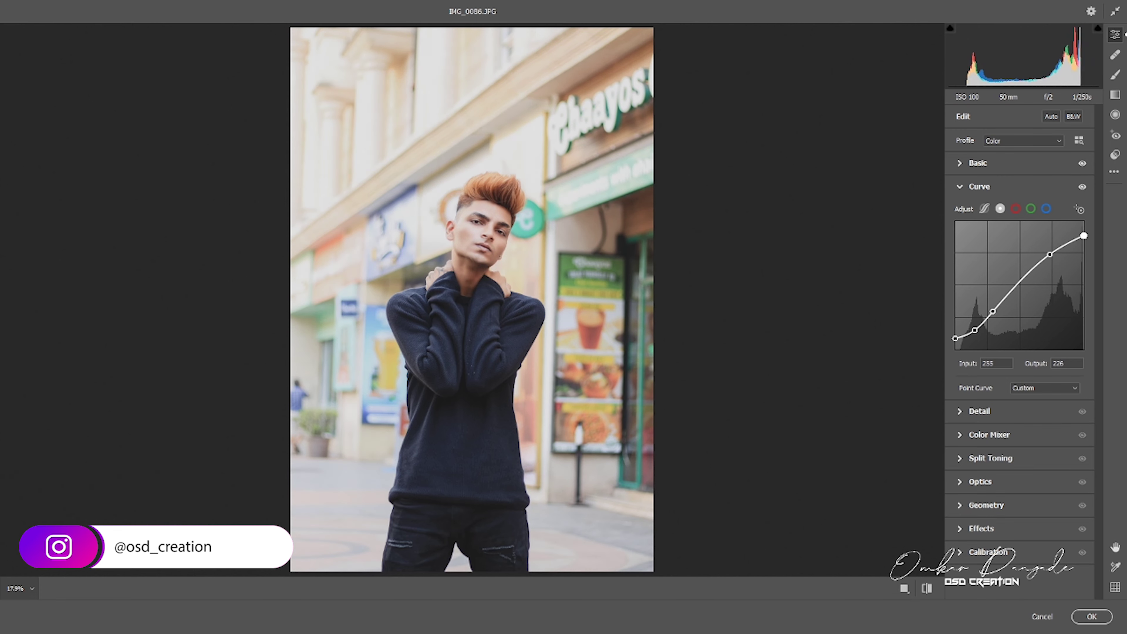
left_click(1050, 254)
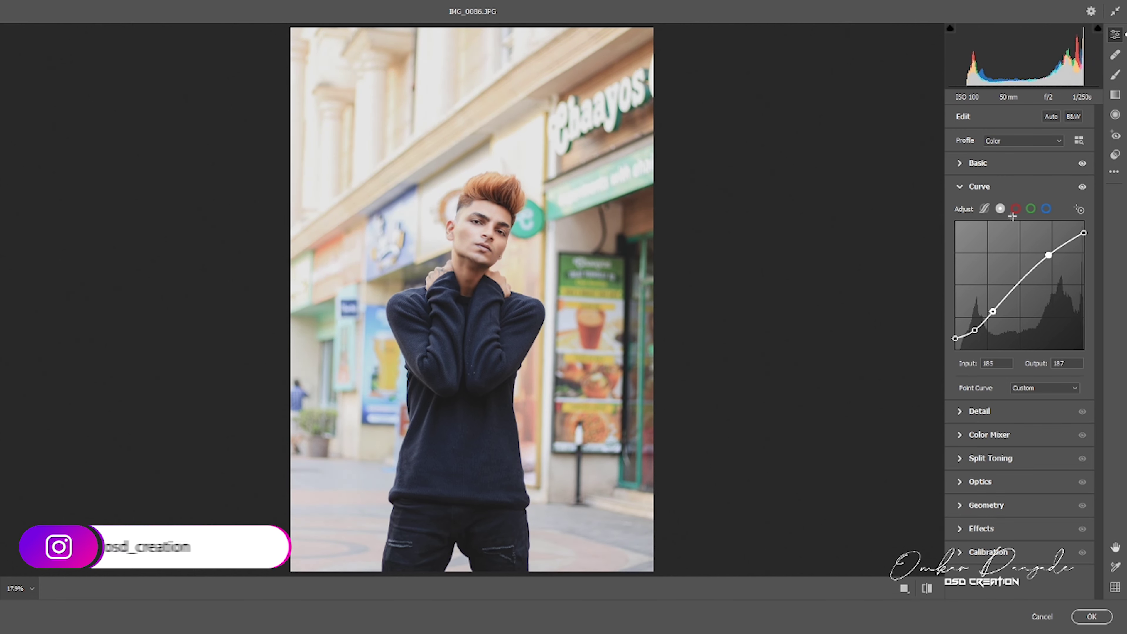
- Bend the red channel curve into an S with points at 58/44 and 127/130, raised highlights and an endpoint at 253/255
left_click(1016, 209)
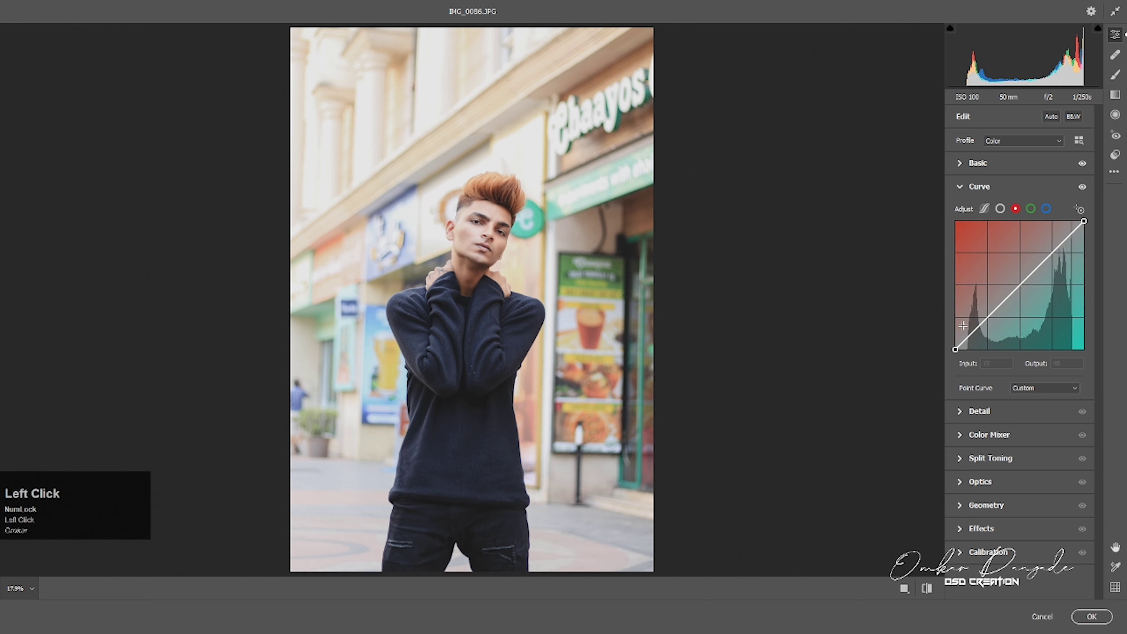
left_click_drag(986, 318, 985, 328)
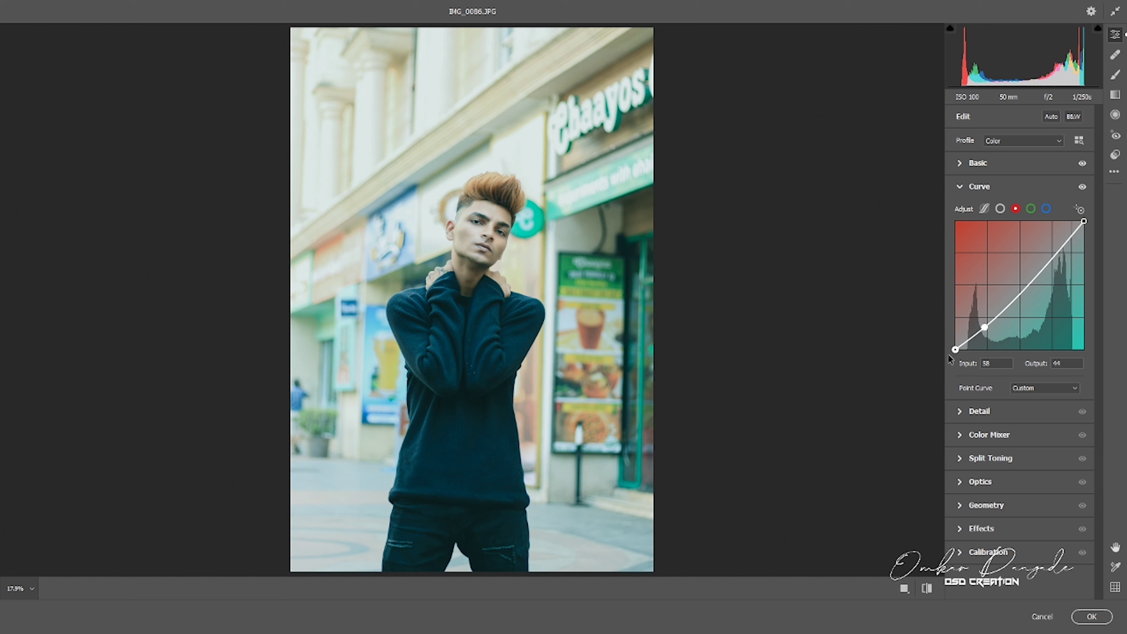
left_click_drag(1016, 292, 1020, 283)
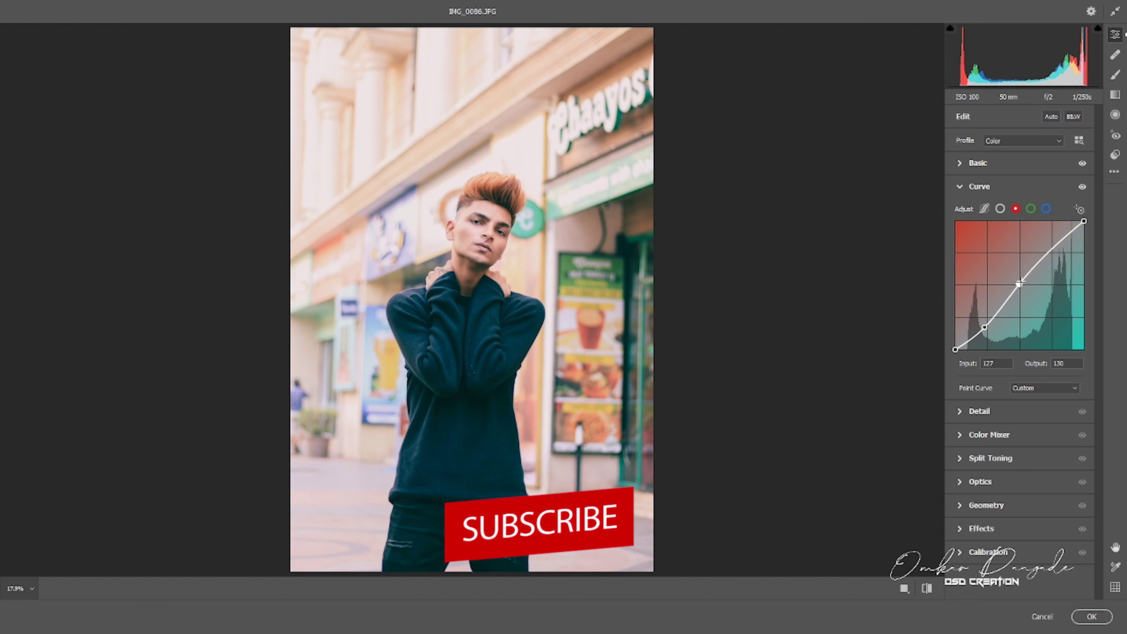
left_click_drag(1053, 252, 1083, 221)
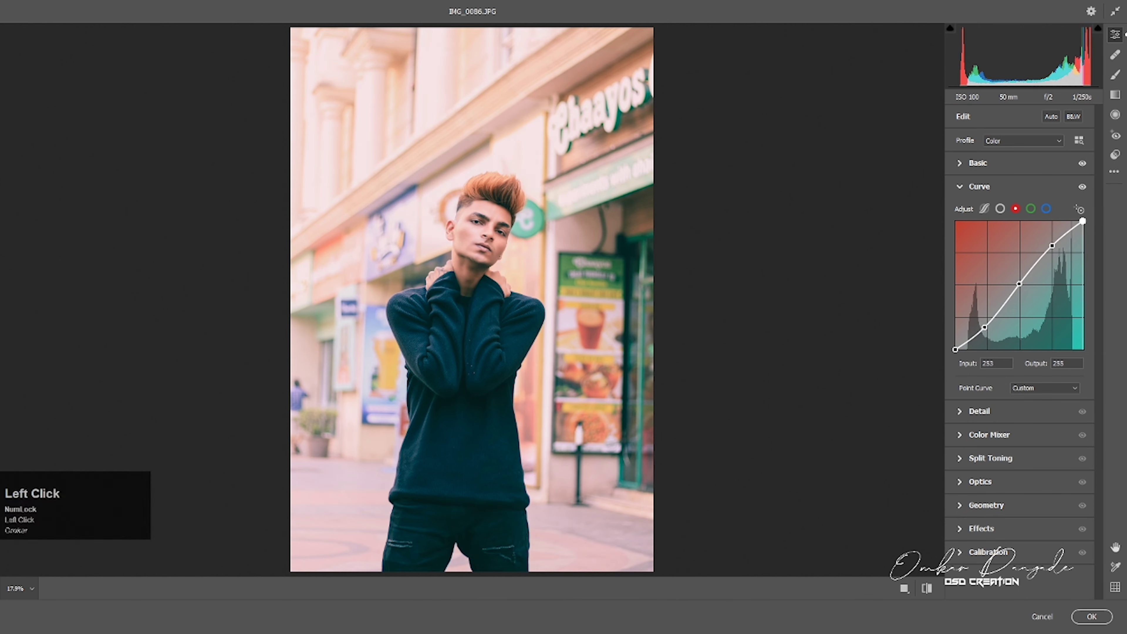
- Bend the green channel curve into an S with points at 54/38, 128/126 and 193/209
left_click(1031, 208)
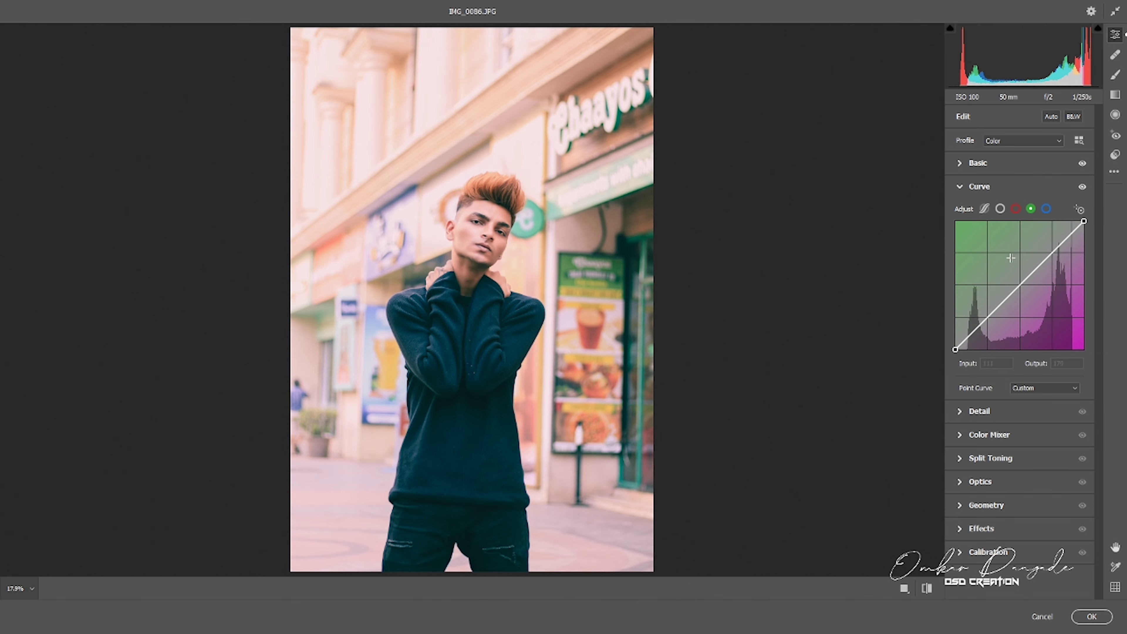
left_click_drag(967, 338, 983, 329)
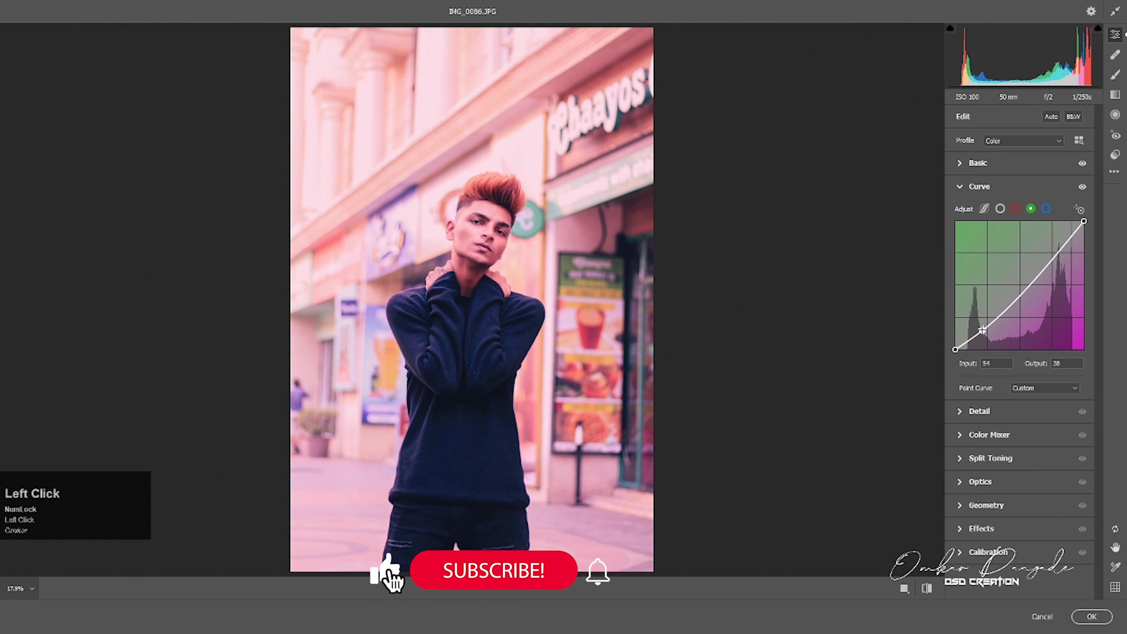
left_click_drag(1020, 297, 1020, 285)
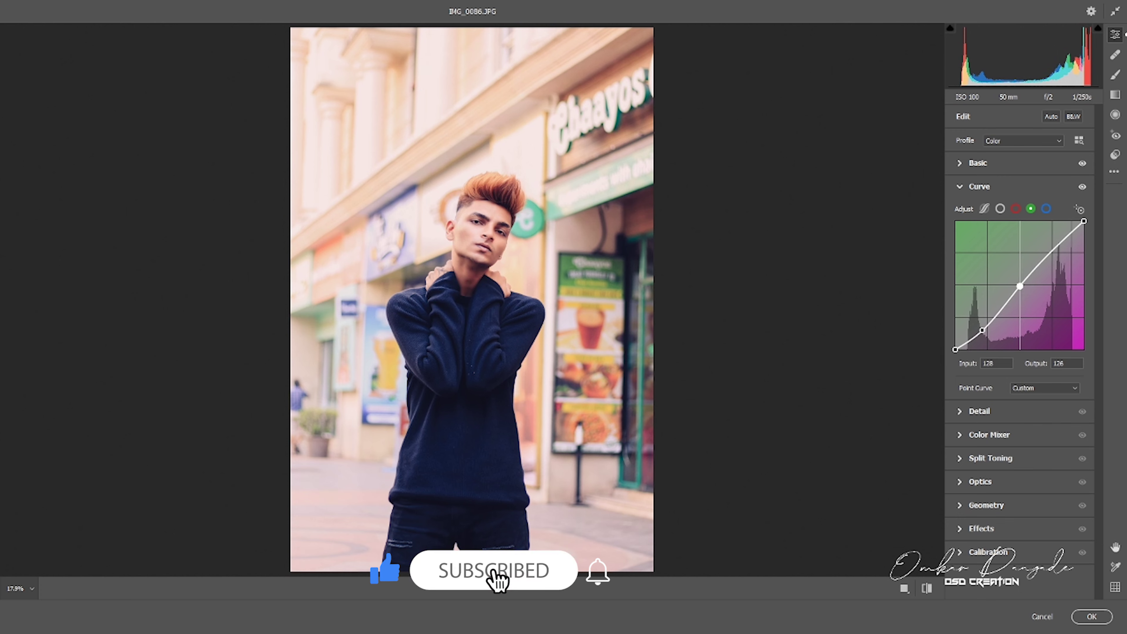
left_click_drag(1053, 251, 1053, 245)
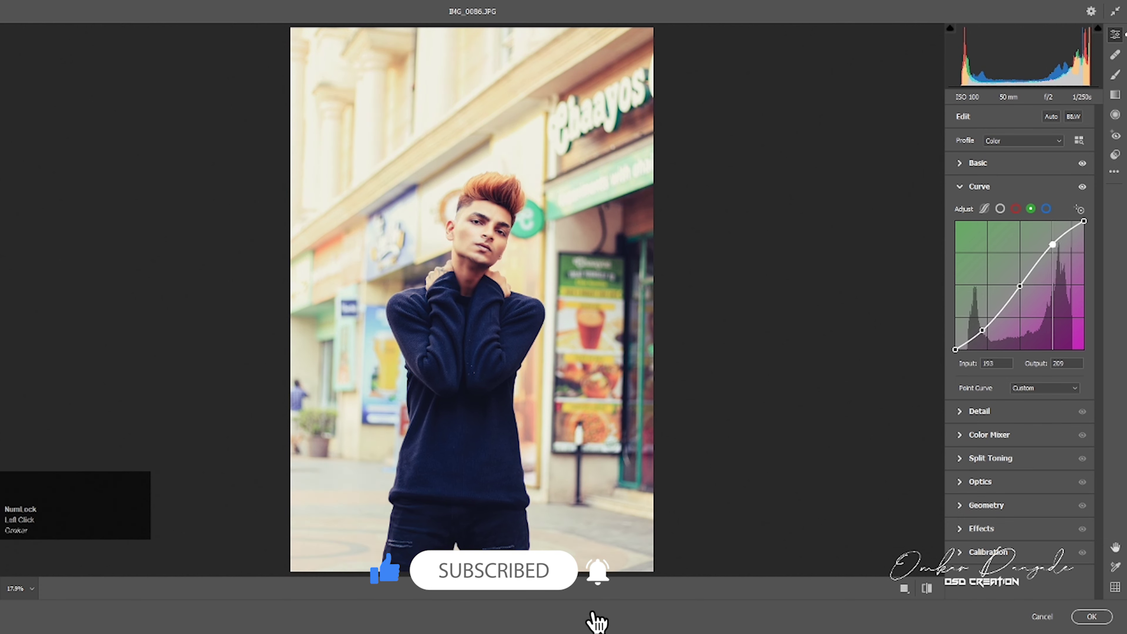
- Shape the blue channel curve into an S with a slightly raised black point, lowered shadows, a midtone point and raised highlights
left_click(1047, 210)
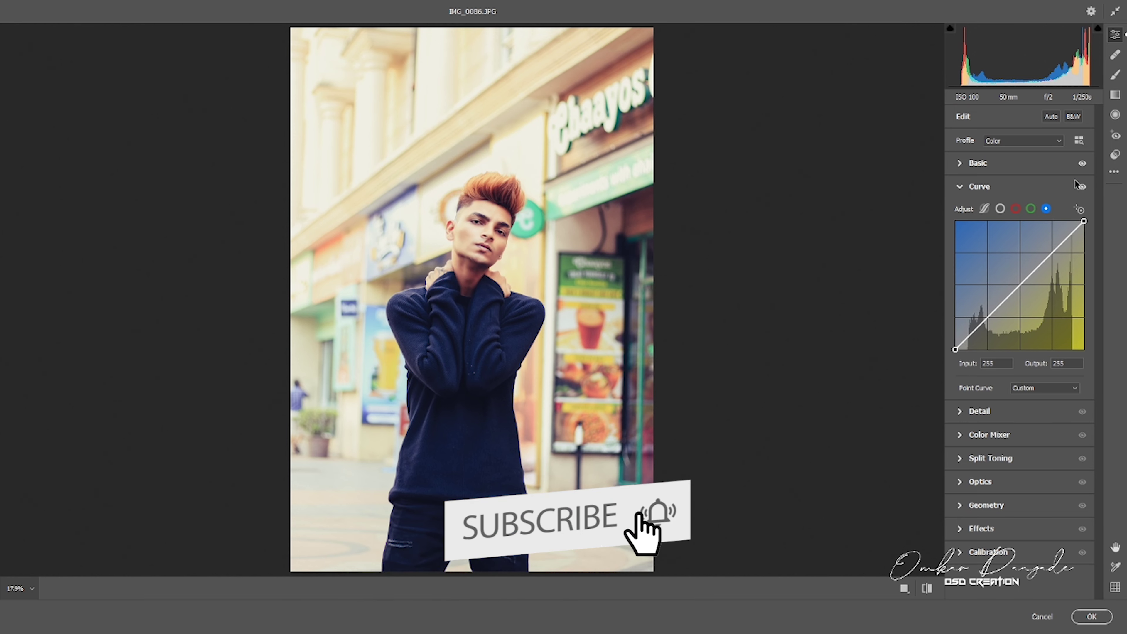
left_click(956, 349)
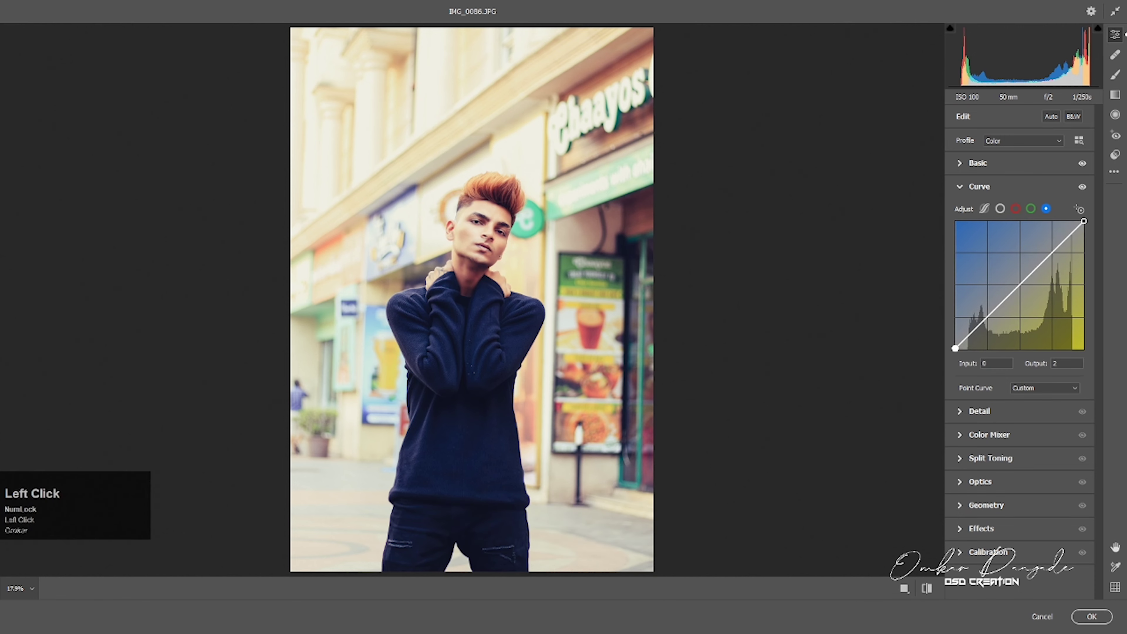
left_click_drag(983, 323, 982, 327)
left_click_drag(1021, 289, 1054, 245)
left_click(1084, 221)
left_click(970, 188)
- Set the Detail Sharpening to 25 with a Radius of 1.0
left_click(955, 214)
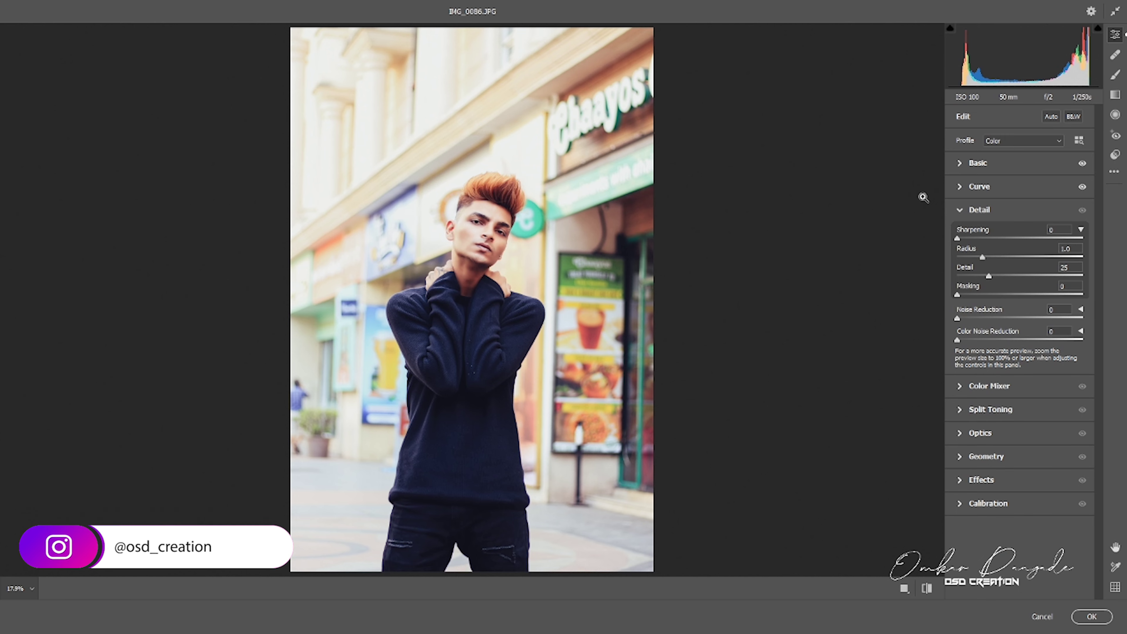
left_click(959, 240)
left_click_drag(966, 246, 972, 246)
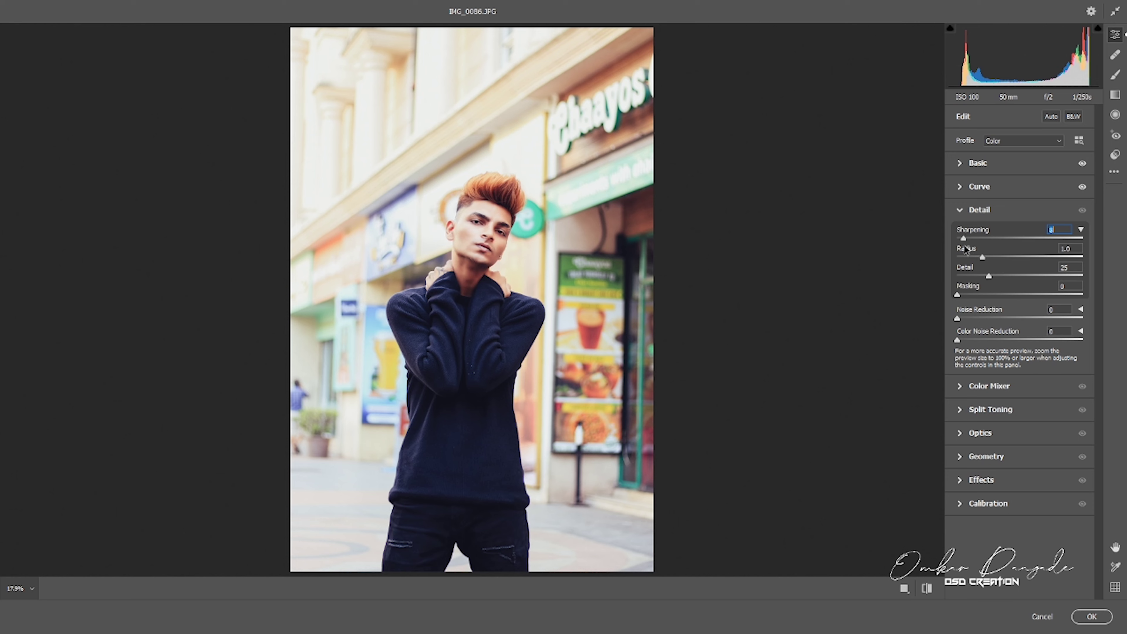
left_click(969, 256)
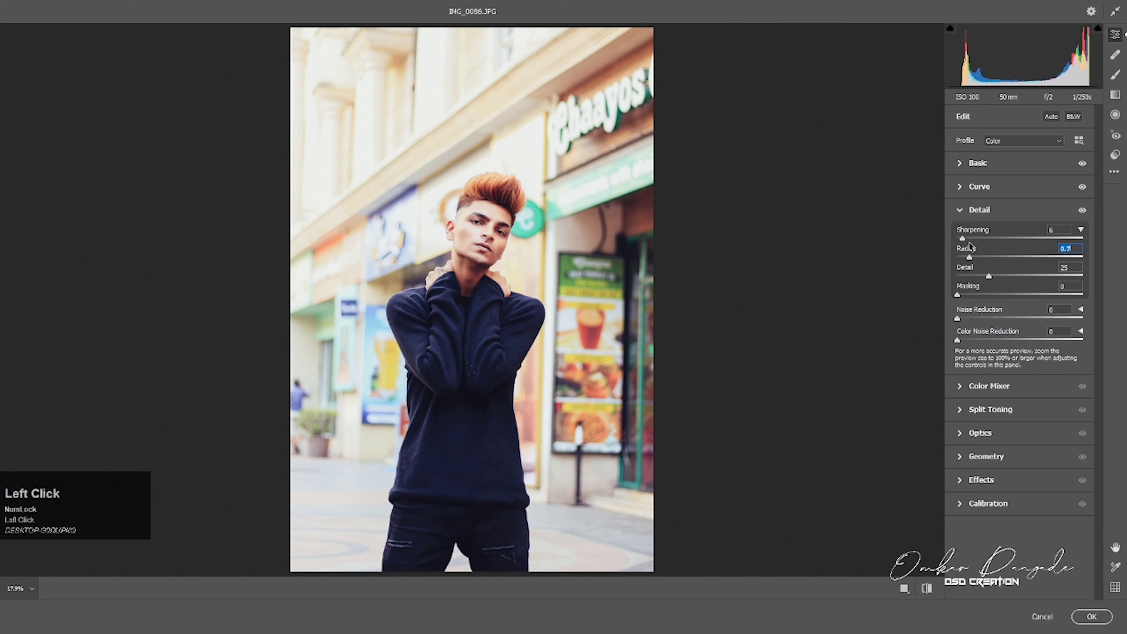
left_click_drag(977, 247, 967, 242)
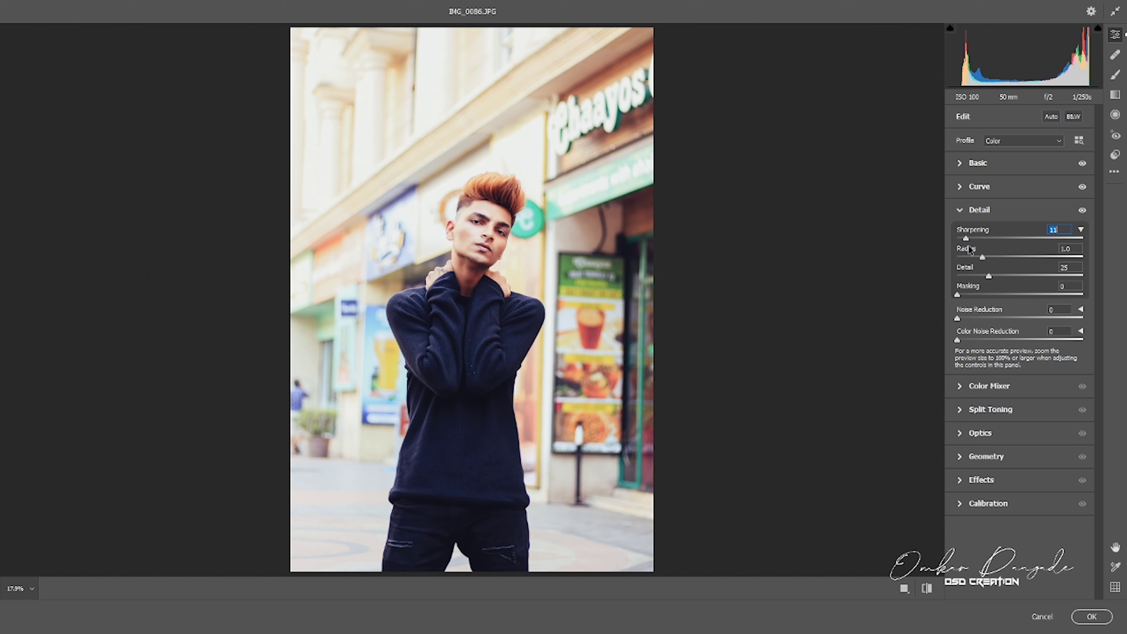
left_click_drag(974, 245, 967, 244)
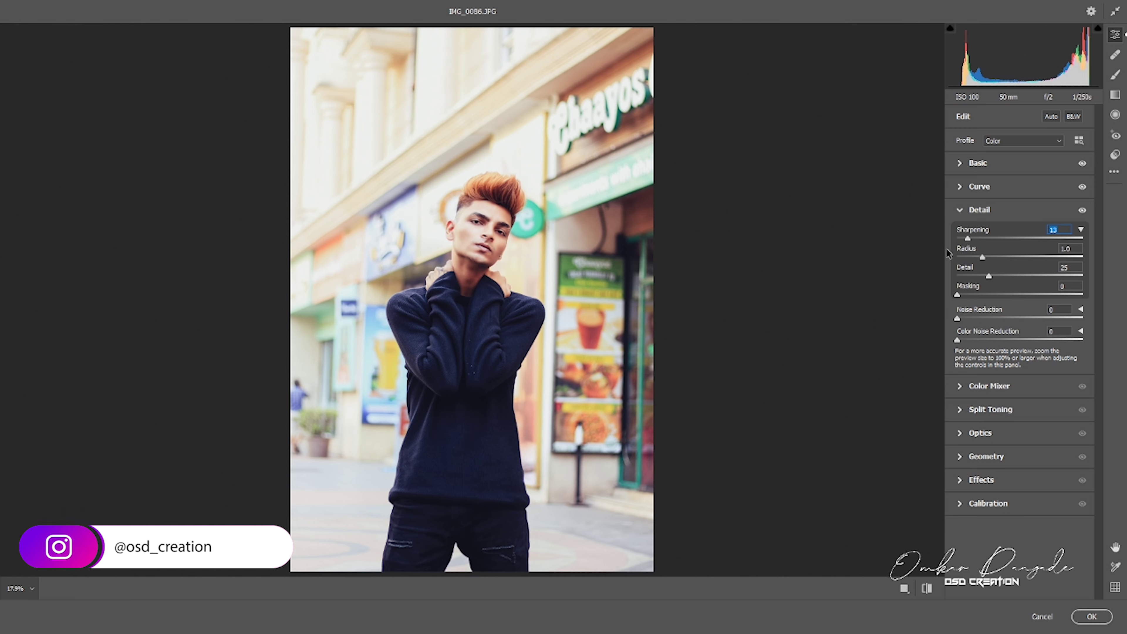
left_click_drag(966, 241, 979, 241)
left_click(979, 240)
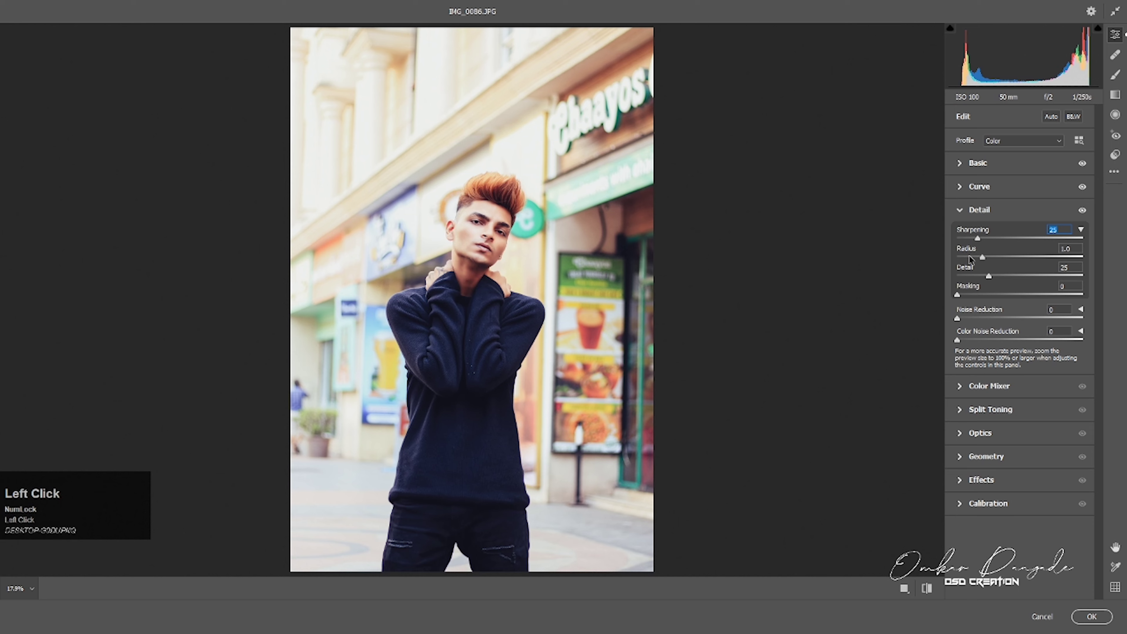
left_click(960, 213)
- Shift the Color Mixer hues to Reds +8, Yellows -11, Greens +26, Aquas +4 and Blues -11, and adjust Purples and Magentas
left_click(960, 233)
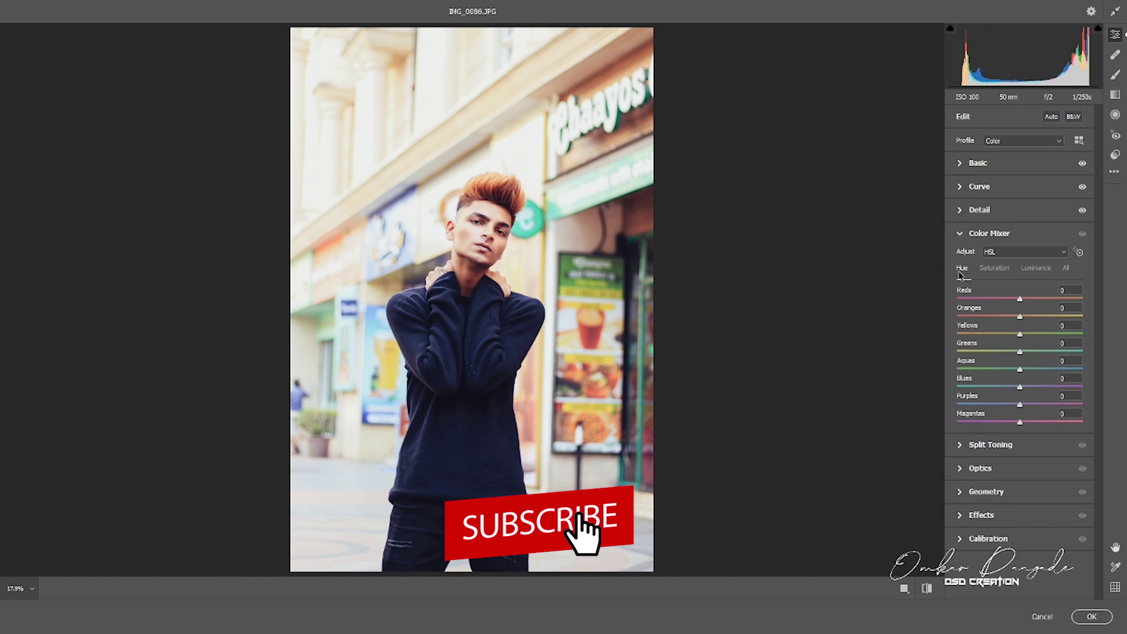
left_click_drag(1020, 298, 1026, 303)
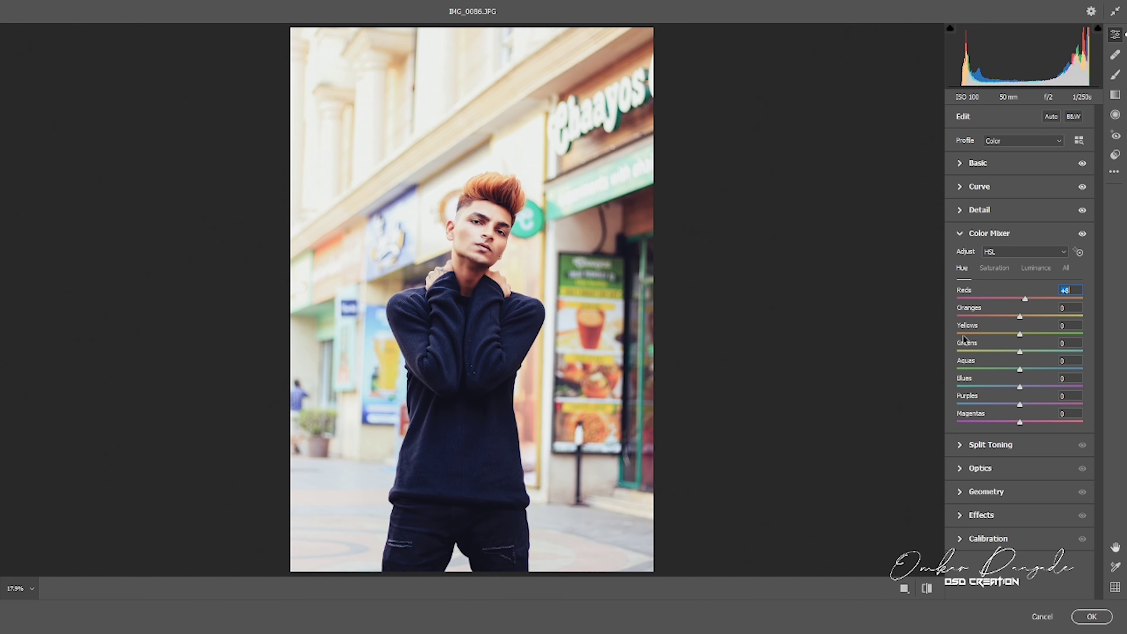
left_click_drag(1020, 336, 1016, 388)
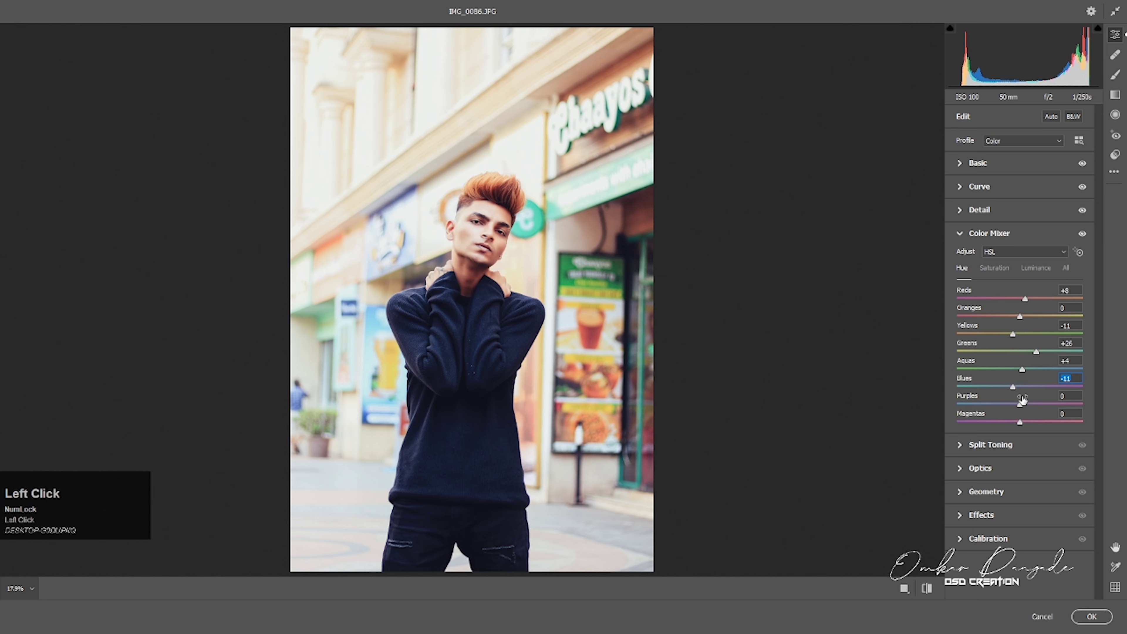
left_click_drag(1025, 404, 1027, 422)
- Set the Color Mixer saturation to Reds -15, Oranges -11, Yellows -20, Greens -10, Aquas +5, Blues -12, Purples -12 and Magentas -18
left_click(992, 269)
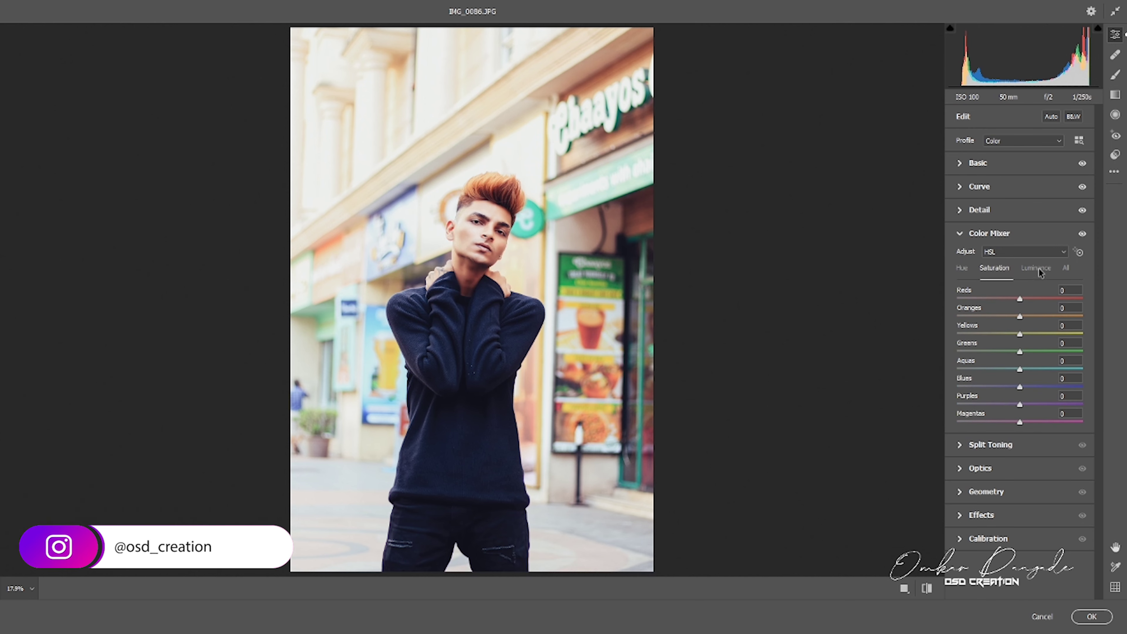
left_click_drag(1020, 299, 1012, 316)
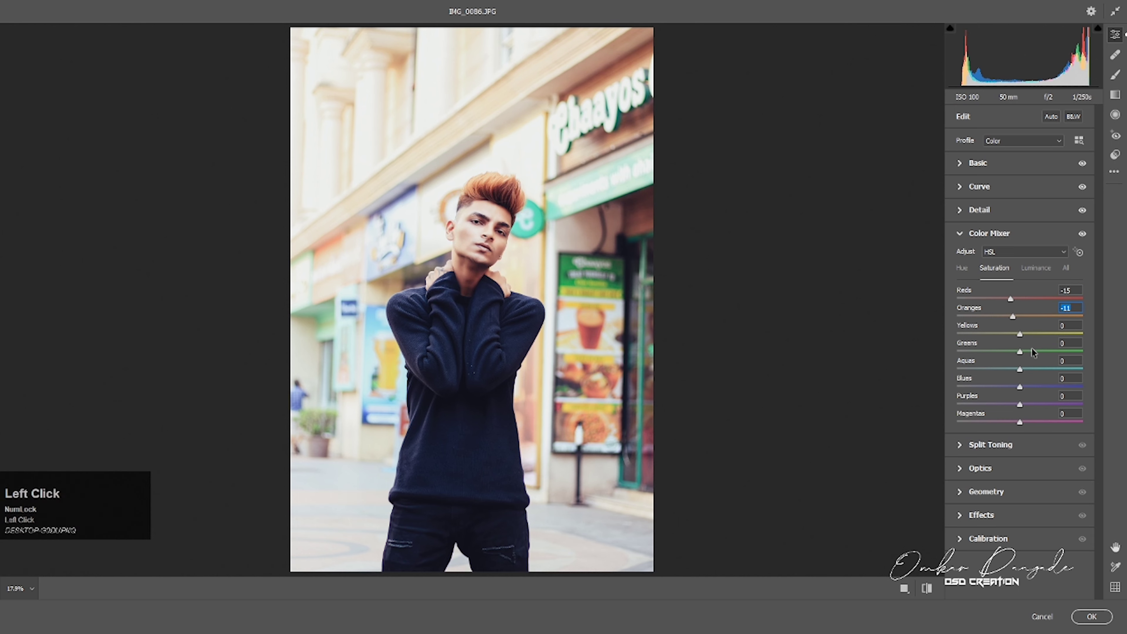
mouse_move(1019, 333)
left_mouse_down()
mouse_move(1007, 336)
mouse_move(1014, 353)
left_mouse_up()
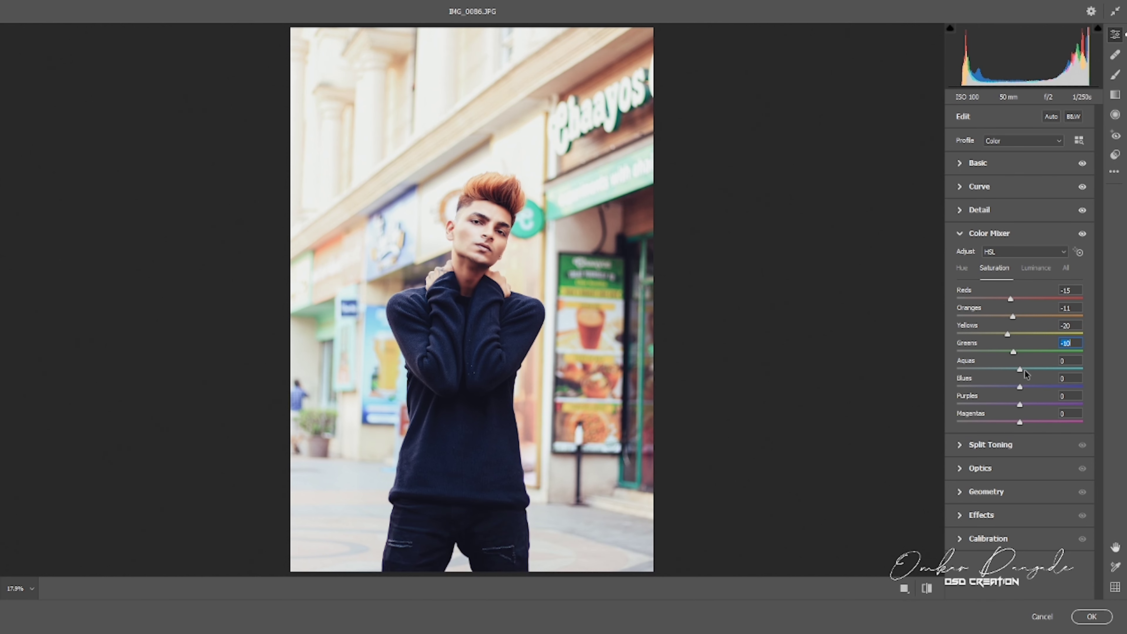
left_click_drag(1017, 370, 1013, 420)
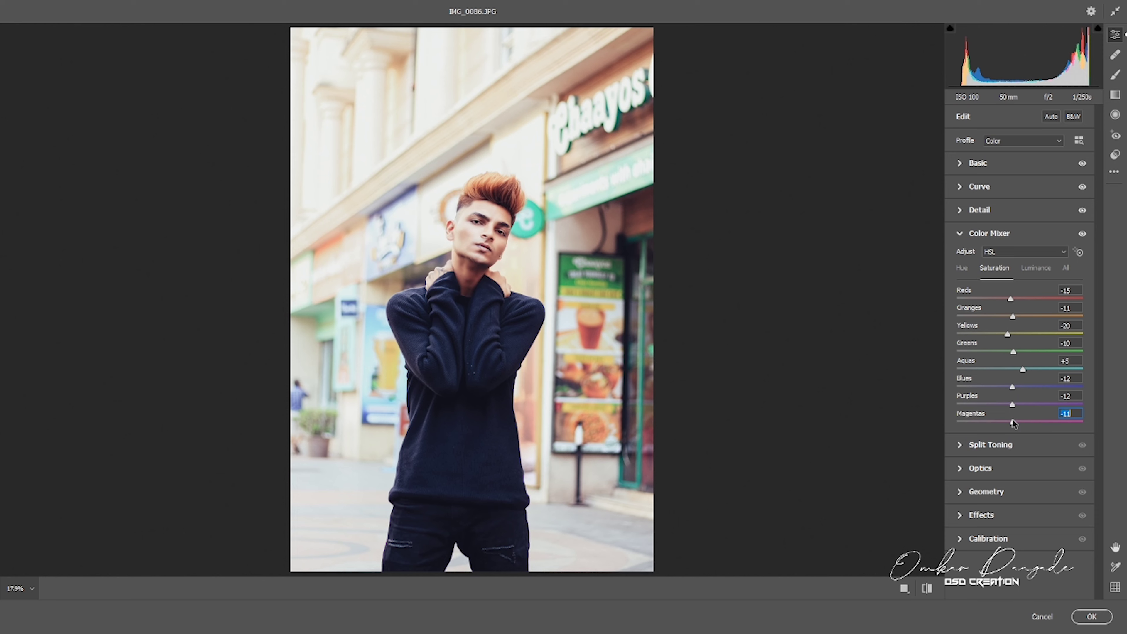
left_click(1010, 423)
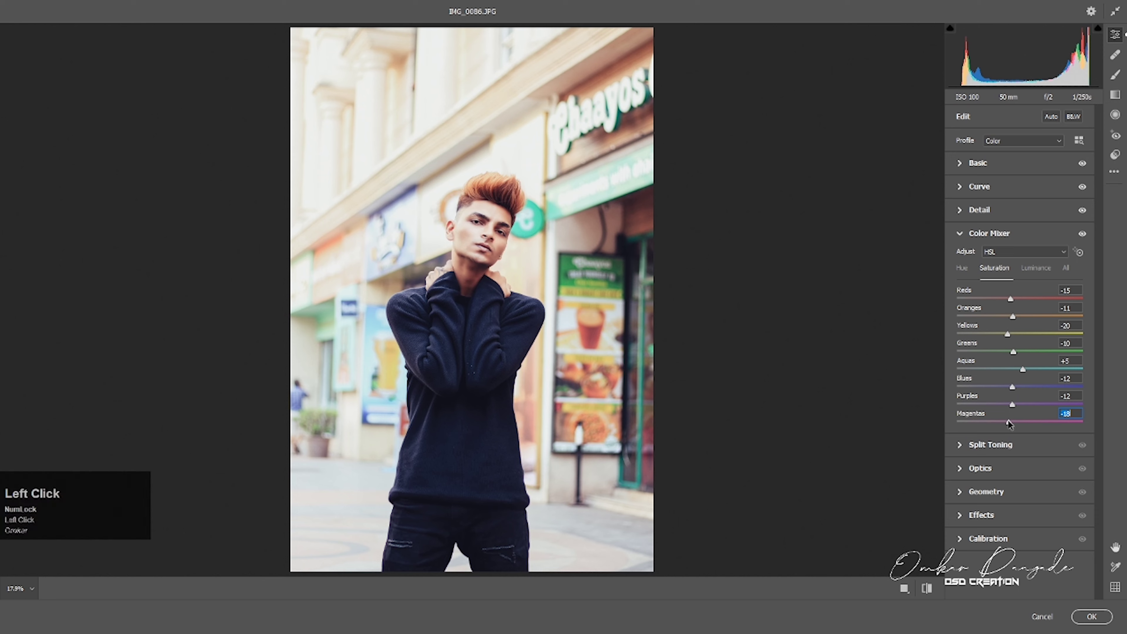
- Set the Color Mixer luminance to Reds -15, Oranges -10, Yellows -10, Greens -30, Aquas -10, Blues -21 and Purples -10
left_click(1034, 270)
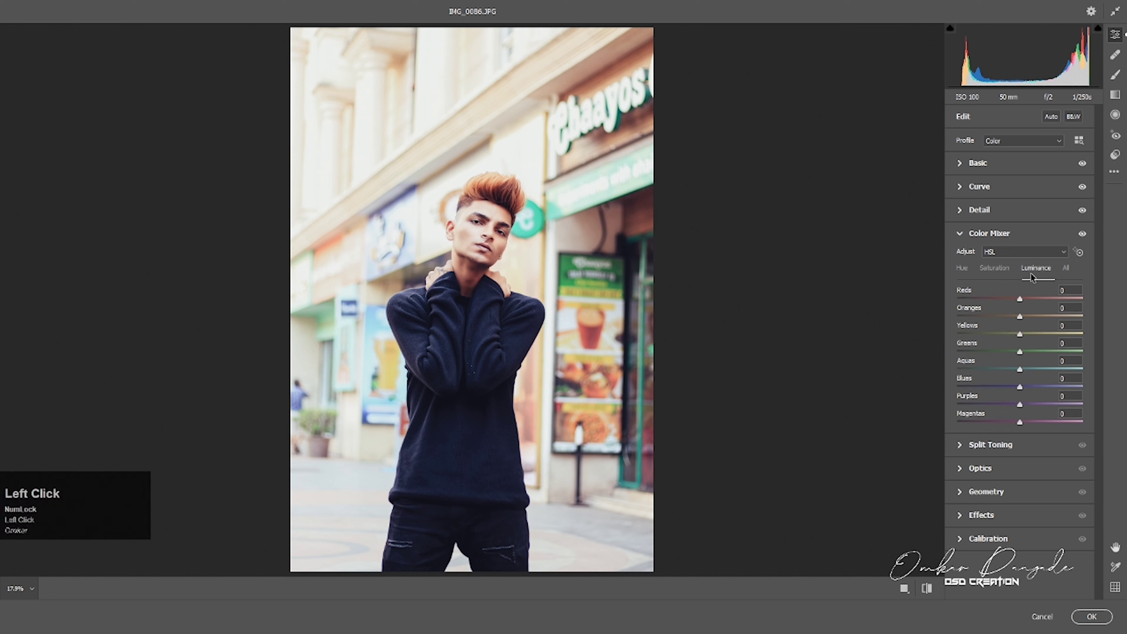
left_click_drag(1020, 298, 1015, 406)
left_click(1018, 352)
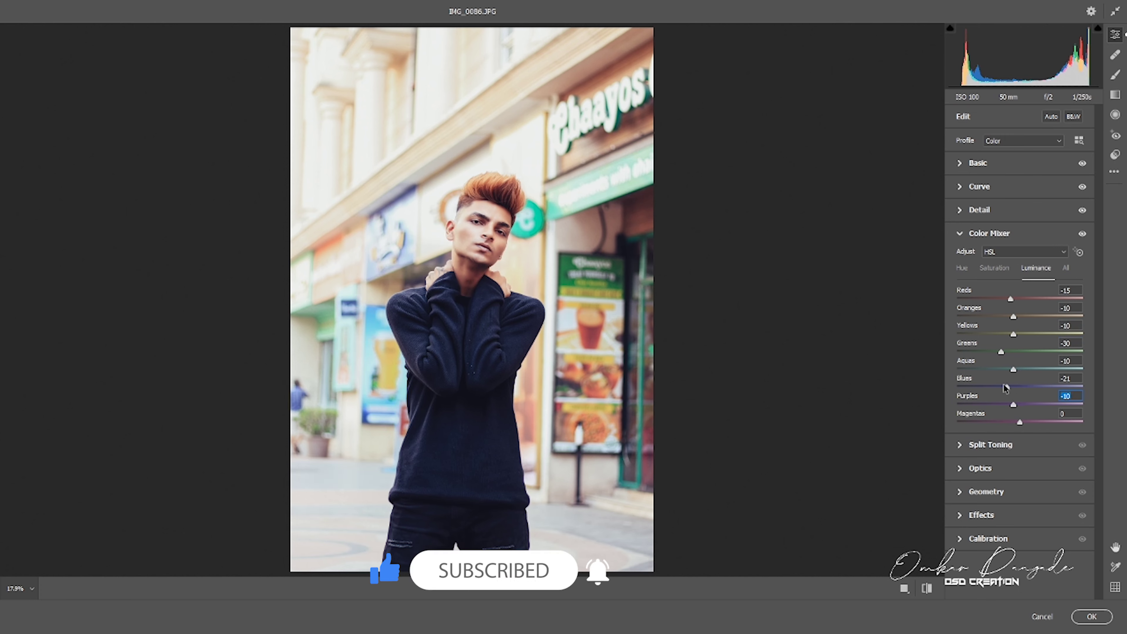
left_click(961, 234)
left_click(960, 260)
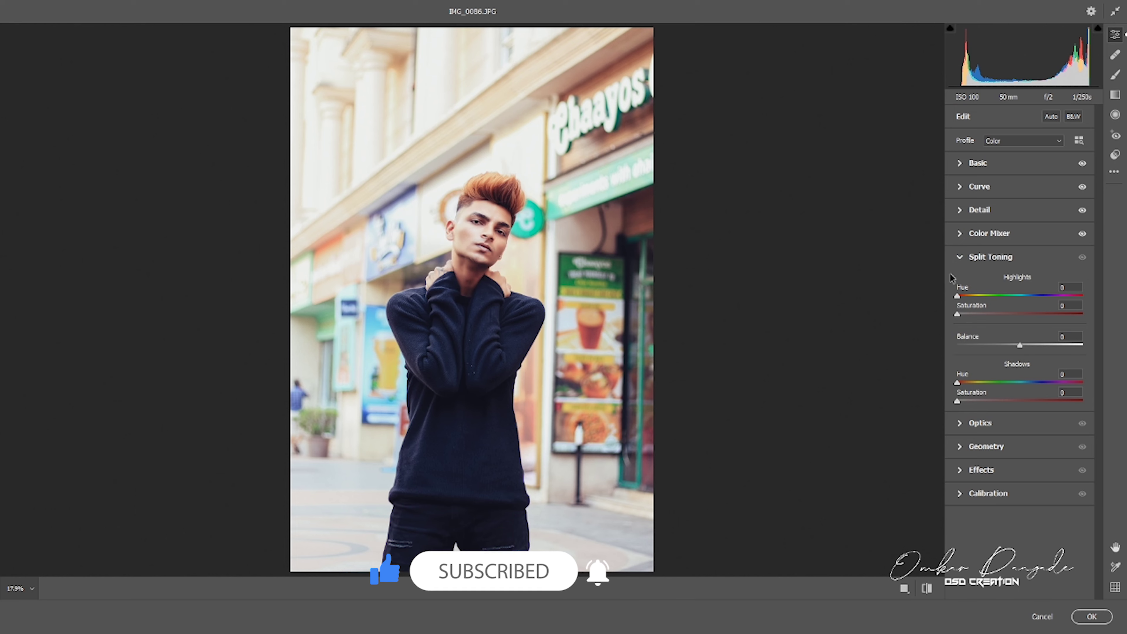
left_click(960, 257)
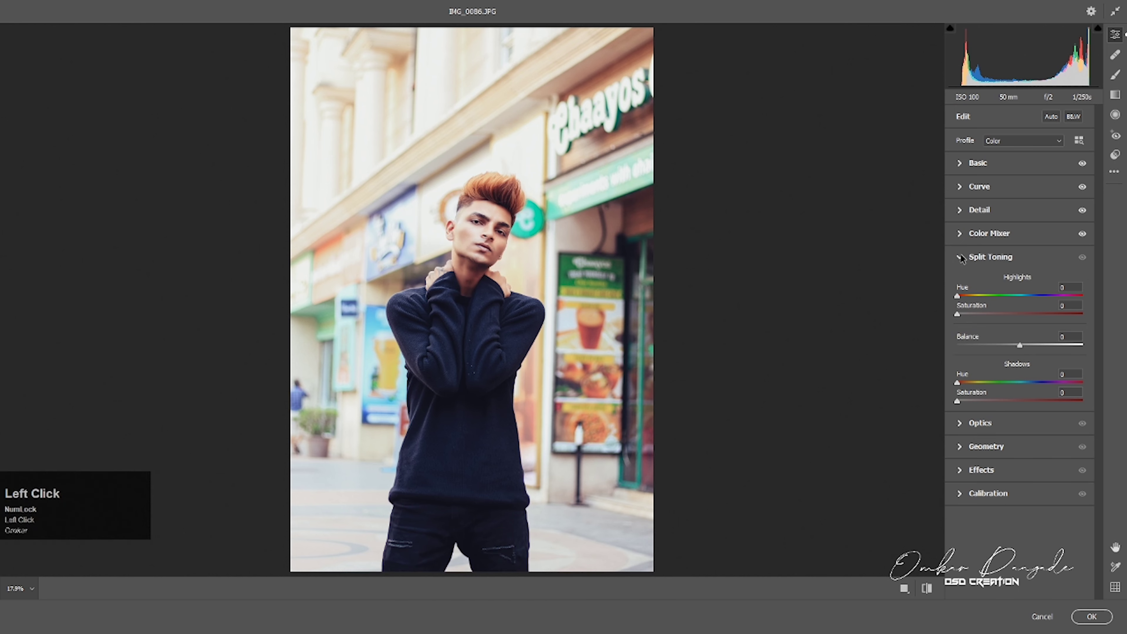
- Calibrate Red Primary to Hue +16 and Saturation +50, Green Primary to Hue +31 and Saturation -66, and Blue Primary to Hue -12 with raised Saturation
left_click(960, 350)
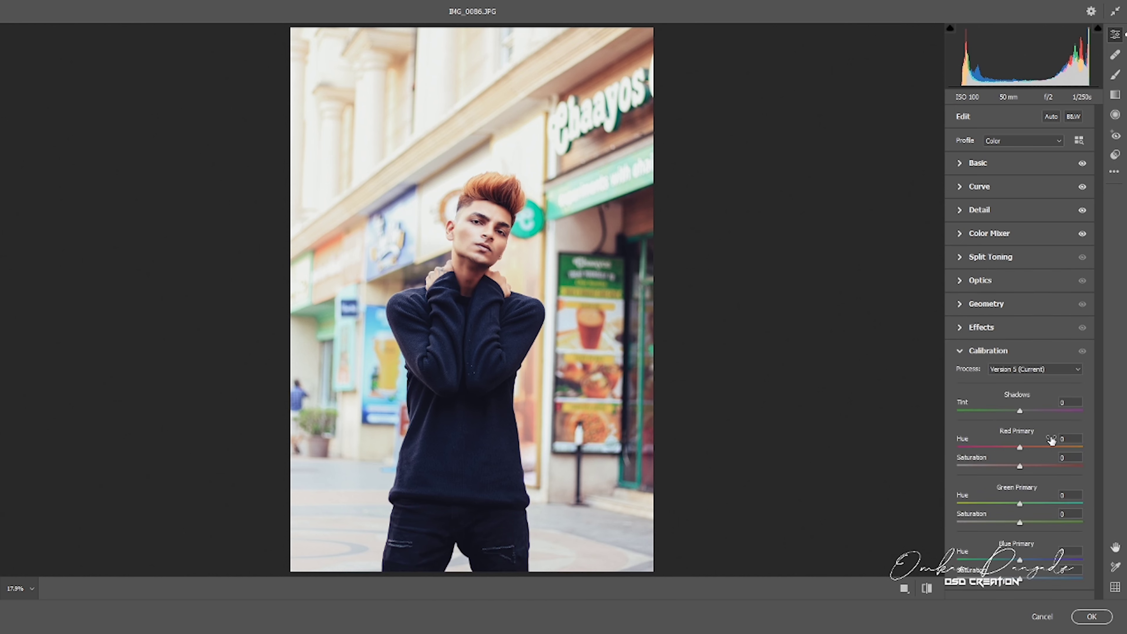
left_click_drag(1020, 447, 1051, 469)
left_click_drag(1019, 504, 982, 523)
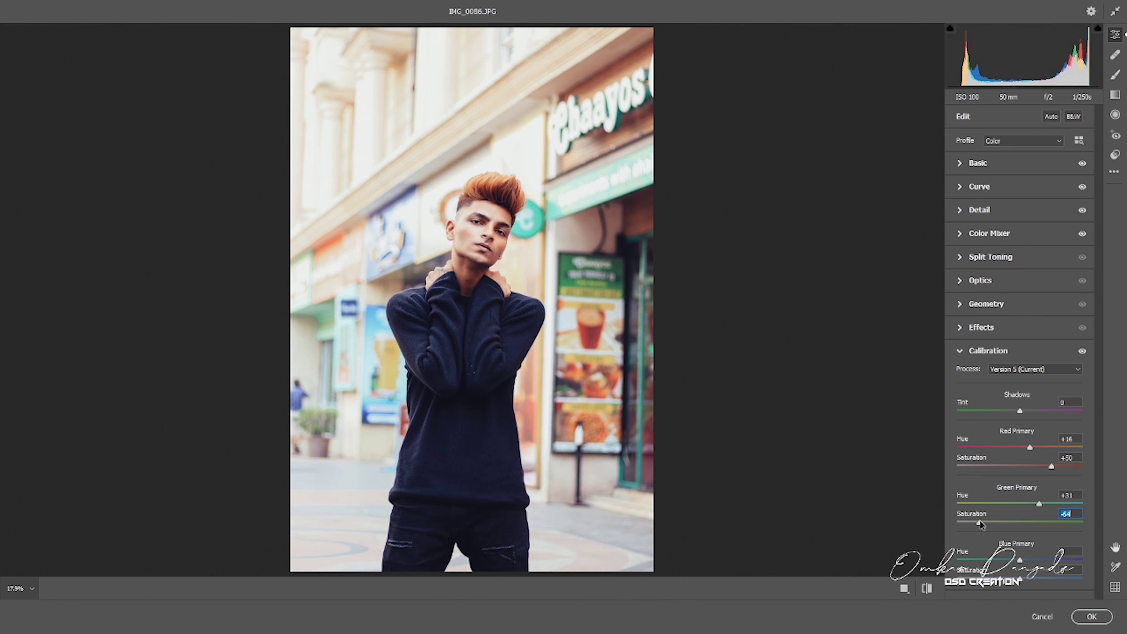
left_click(980, 522)
left_click(1020, 561)
left_click_drag(1012, 559, 1028, 579)
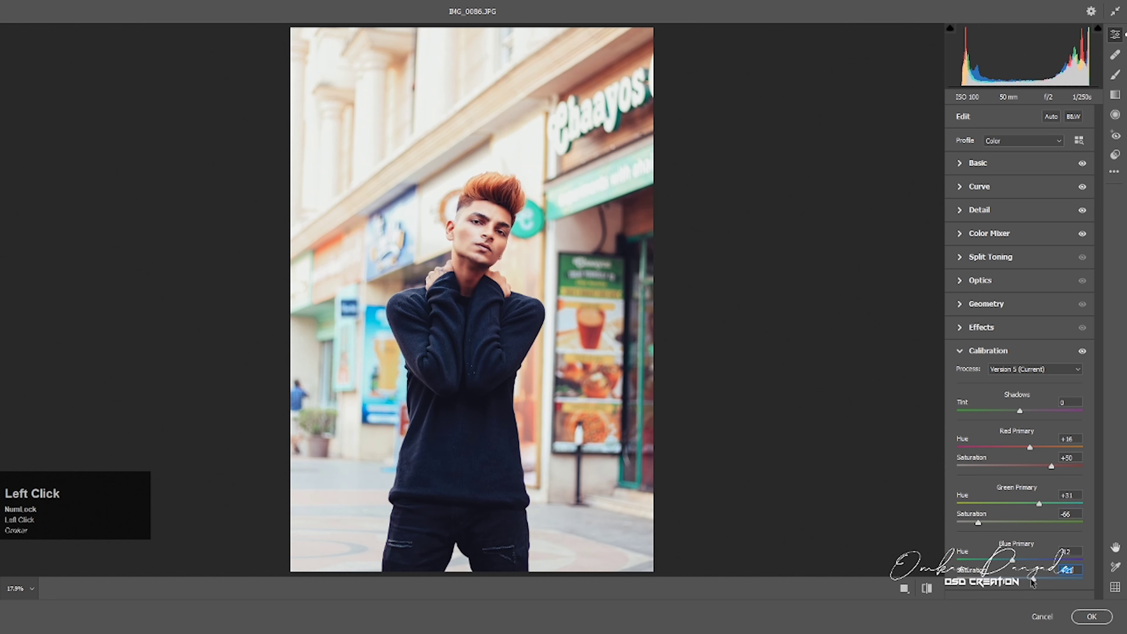